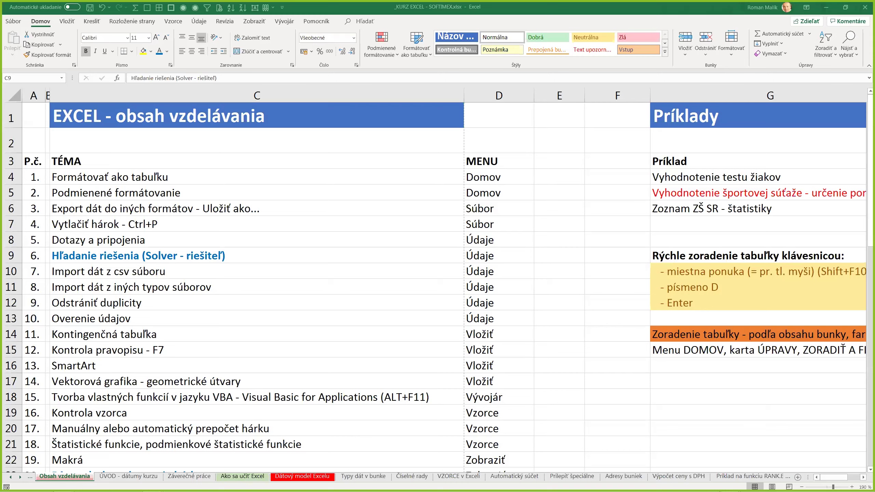
Narrow column C on the course contents sheet and switch to the Údaje (Data) ribbon
{"action": "left_click", "coordinate": [104, 255]}
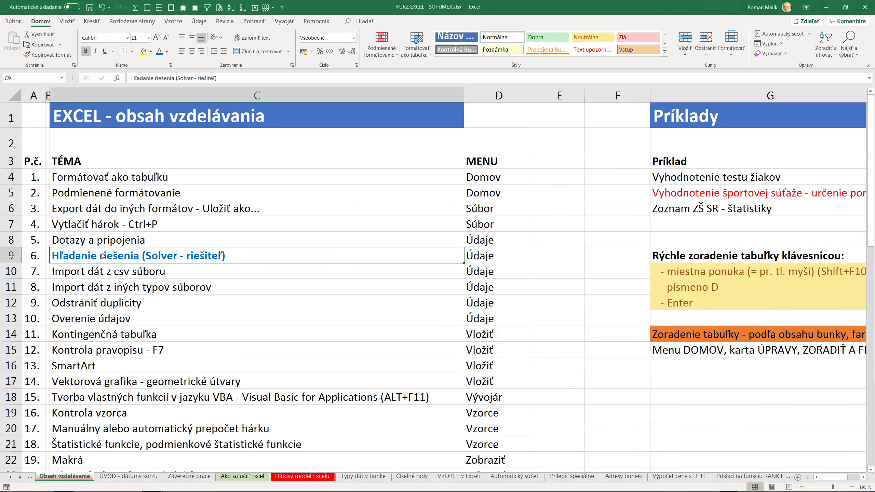
{"action": "left_click", "coordinate": [488, 257]}
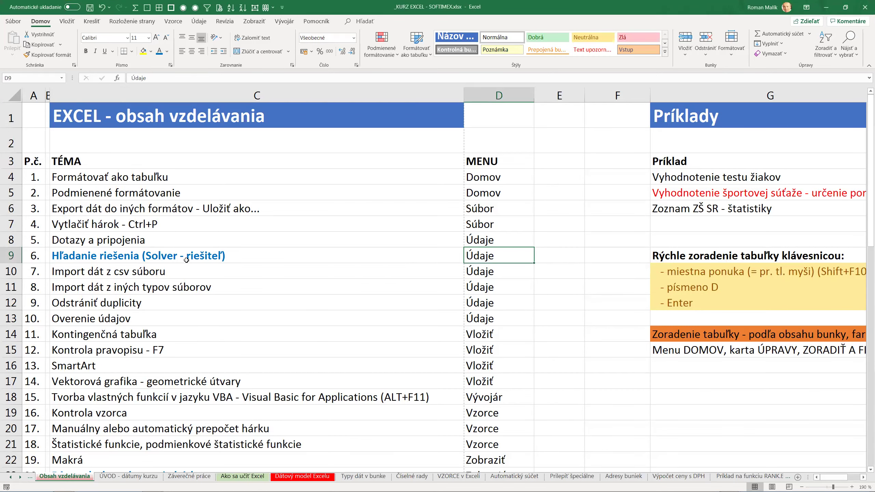
{"action": "left_click", "coordinate": [117, 259]}
{"action": "left_click_drag", "start_coordinate": [464, 95], "coordinate": [272, 95]}
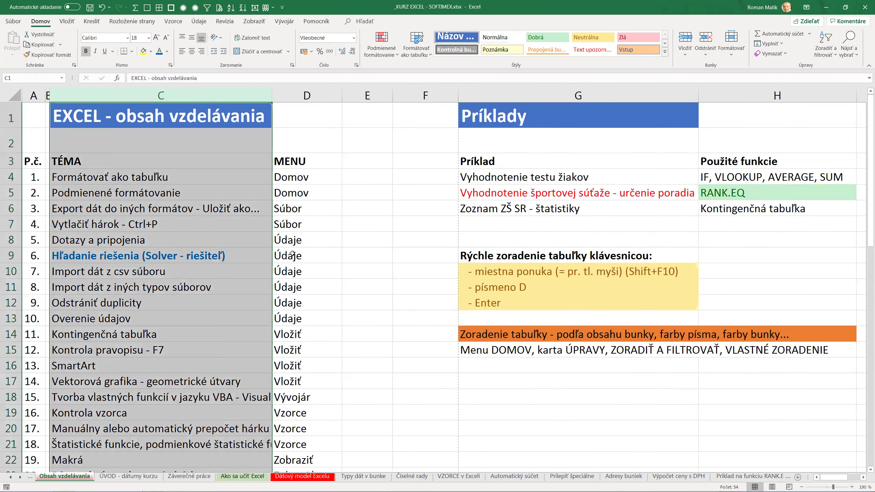
{"action": "left_click", "coordinate": [292, 254]}
{"action": "left_click", "coordinate": [154, 261]}
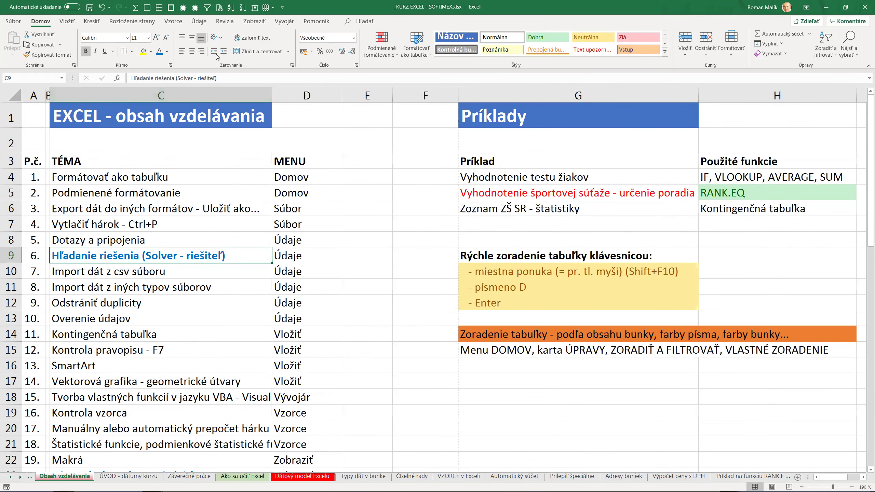
{"action": "left_click", "coordinate": [200, 22]}
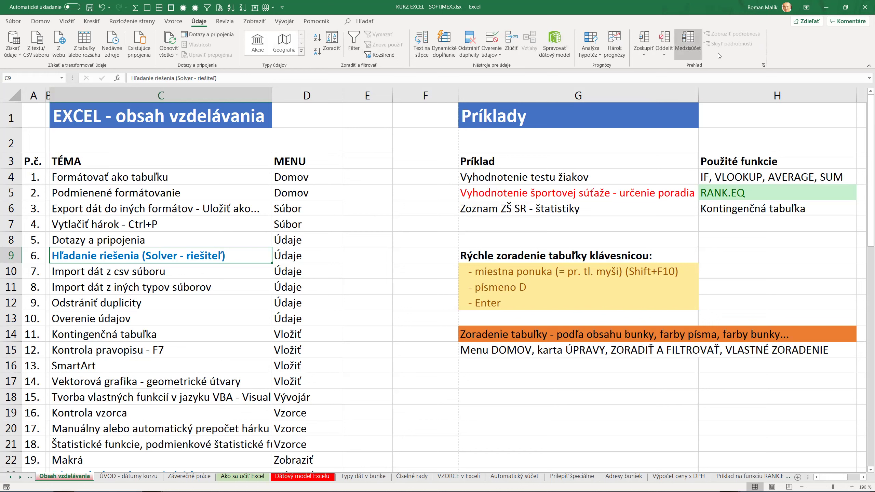
{"action": "left_click", "coordinate": [597, 58]}
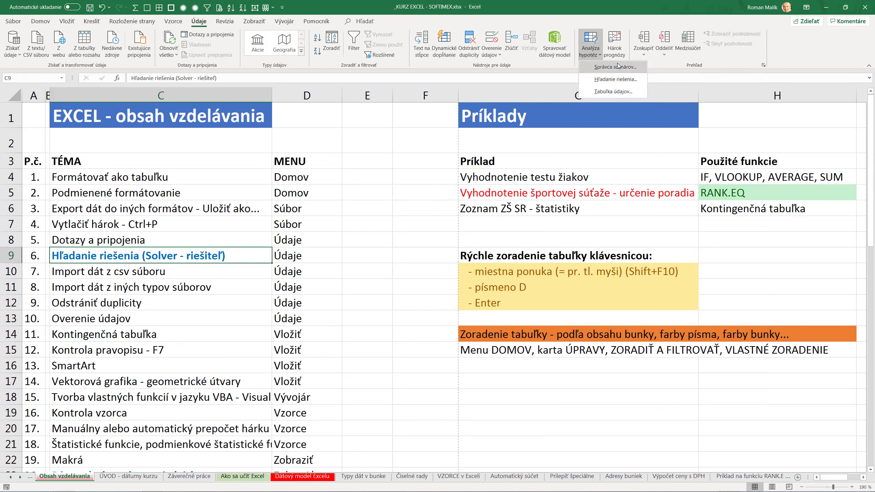
{"action": "left_click", "coordinate": [676, 75]}
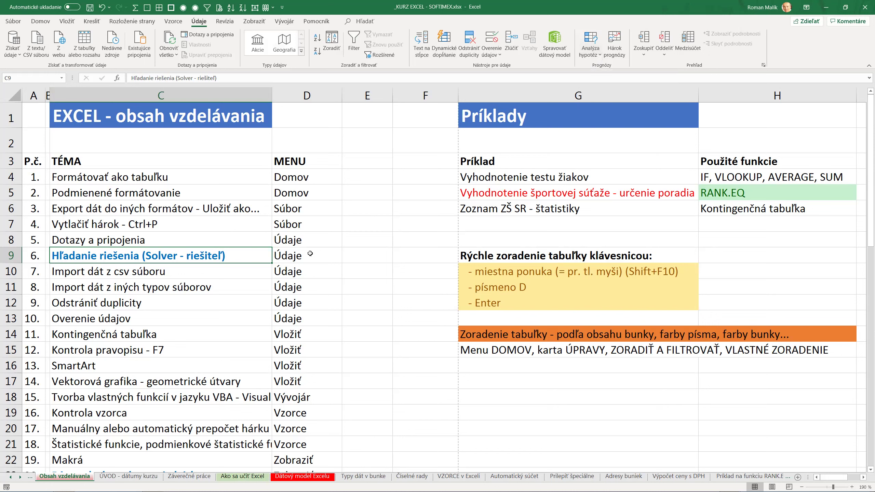
{"action": "left_click", "coordinate": [597, 55]}
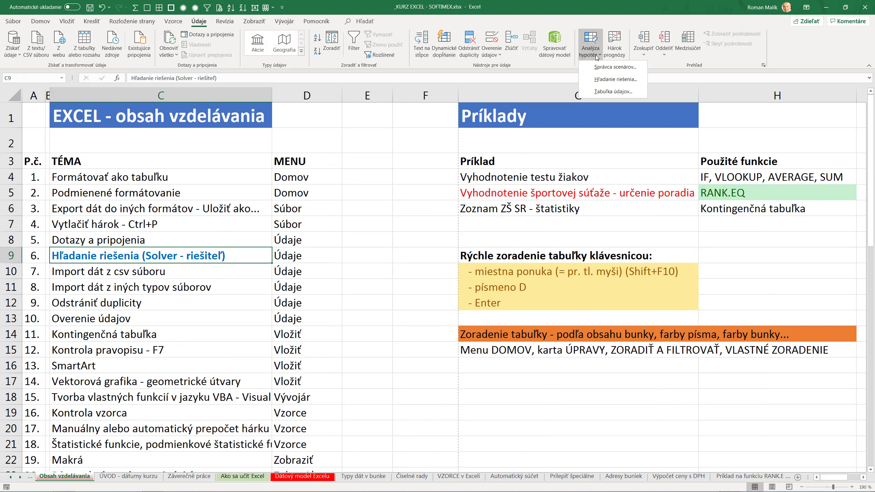
{"action": "left_click", "coordinate": [243, 250]}
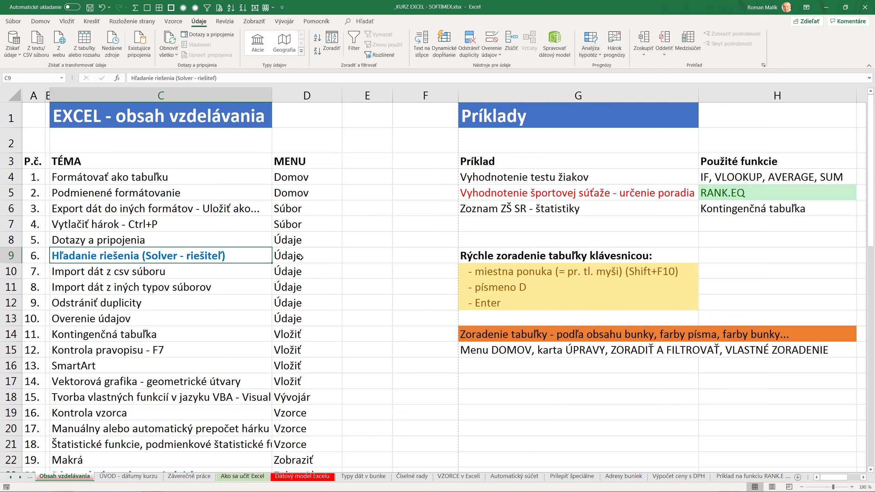
{"action": "left_click", "coordinate": [300, 257]}
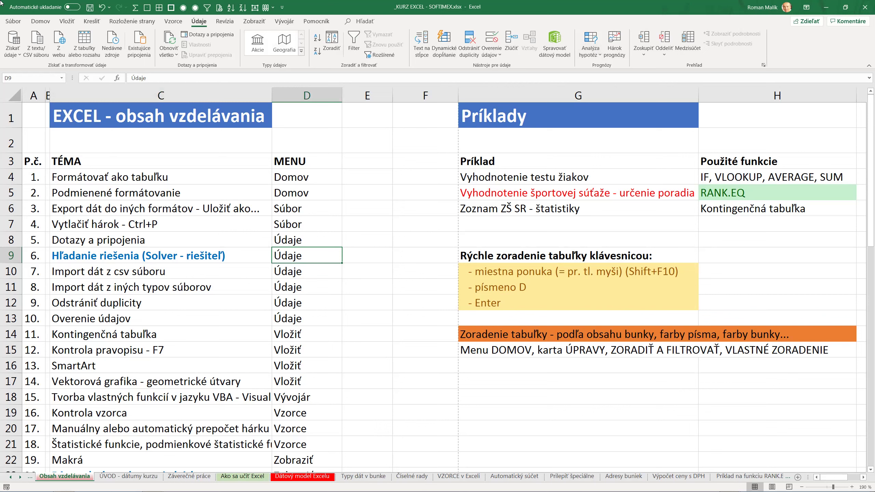
Extend D9 to read 'Údaje, Analýza hypotéz' and autofit column D to show it
{"action": "key", "text": "F2"}
{"action": "type", "text": ", Analýza hypotéz"}
{"action": "key", "text": "Return"}
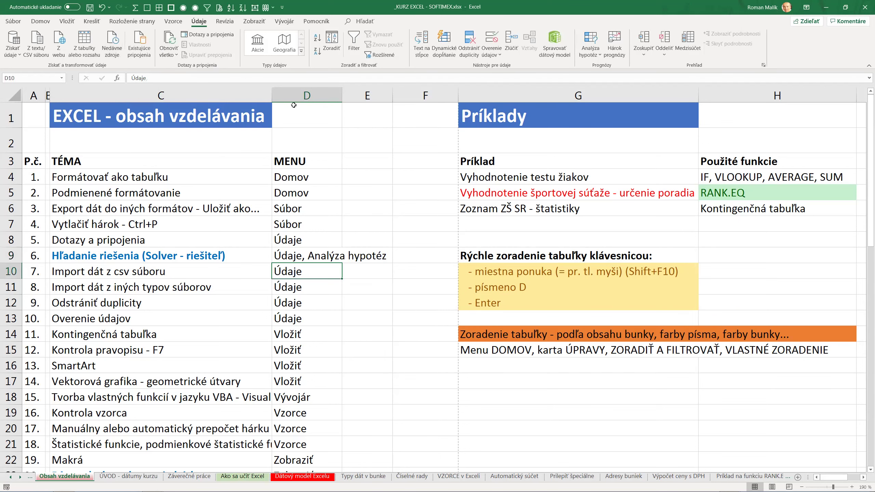
{"action": "double_click", "coordinate": [342, 92]}
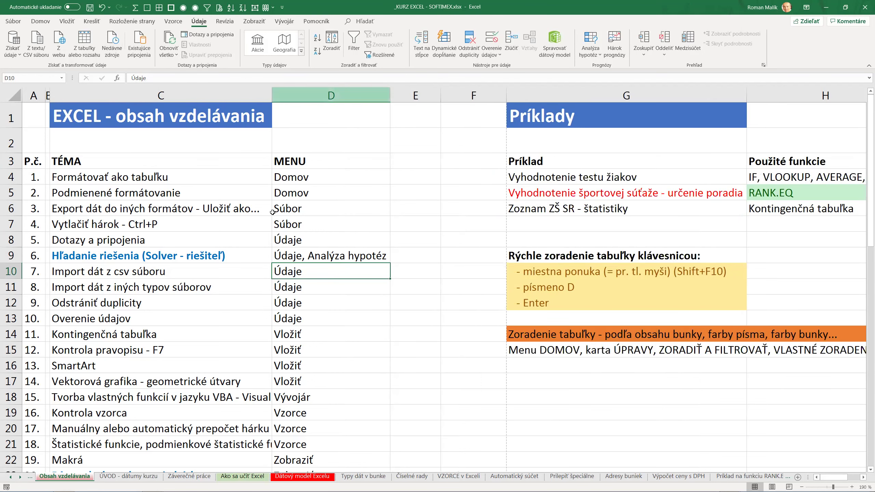
{"action": "left_click", "coordinate": [135, 254]}
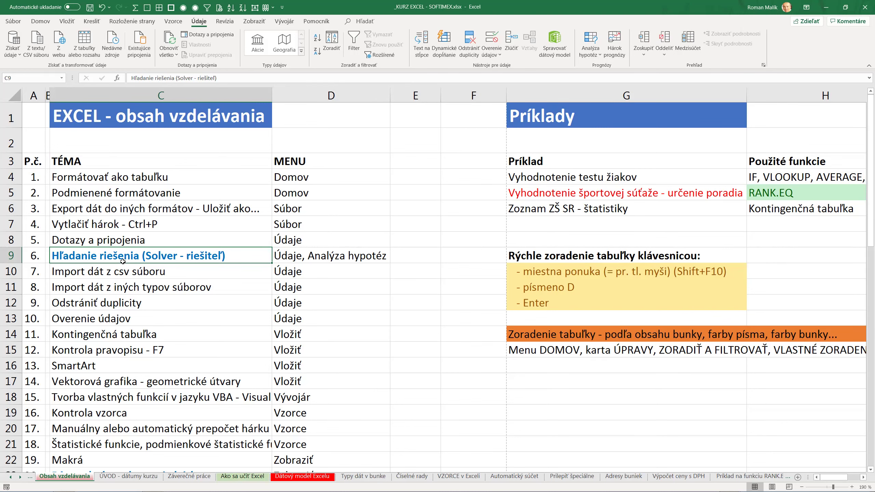
{"action": "key", "text": "ctrl+c"}
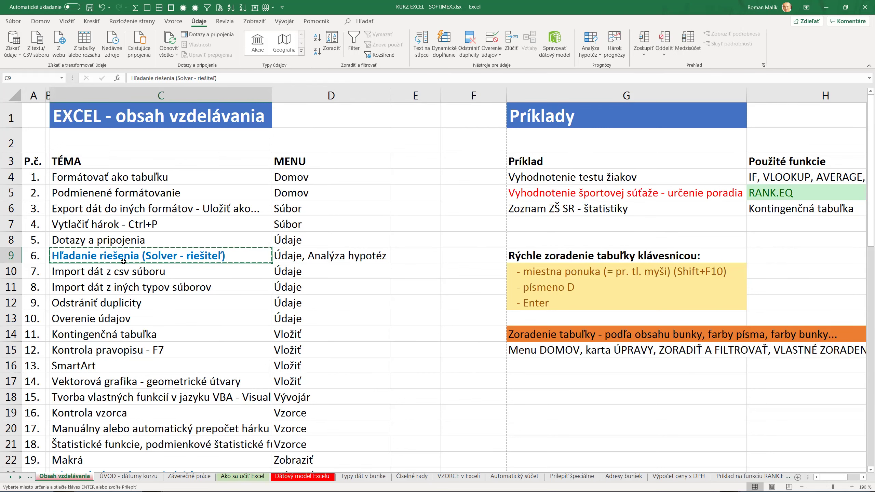
{"action": "key", "text": "ctrl+n"}
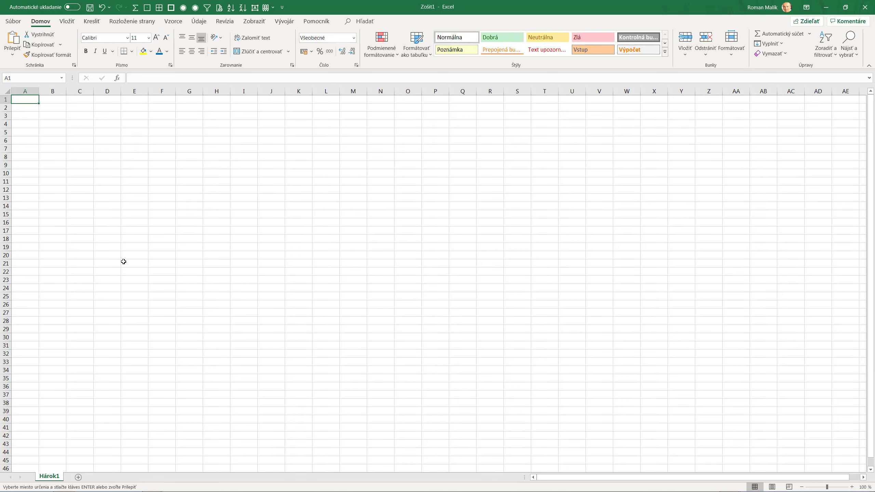
{"action": "key", "text": "ctrl+w"}
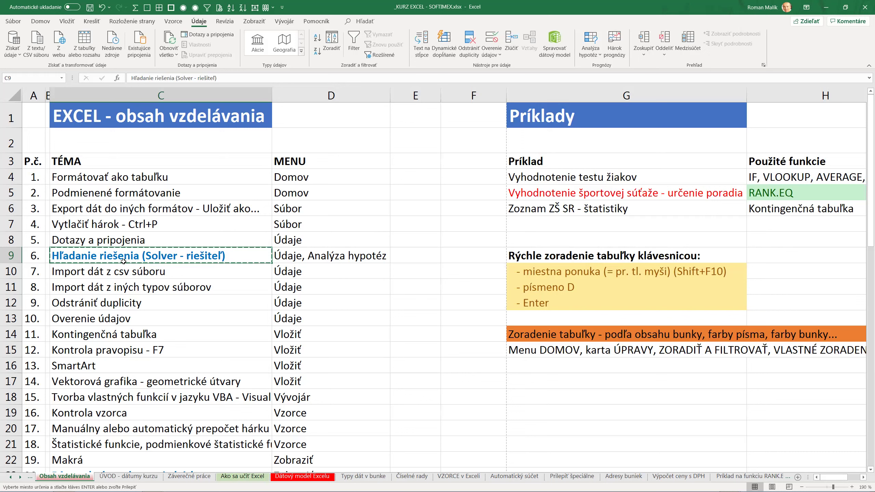
{"action": "key", "text": "Escape"}
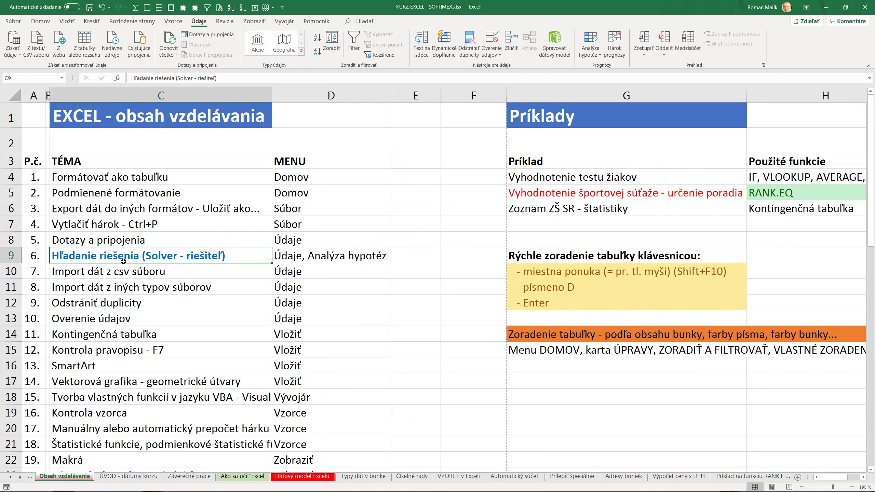
{"action": "type", "text": "}"}
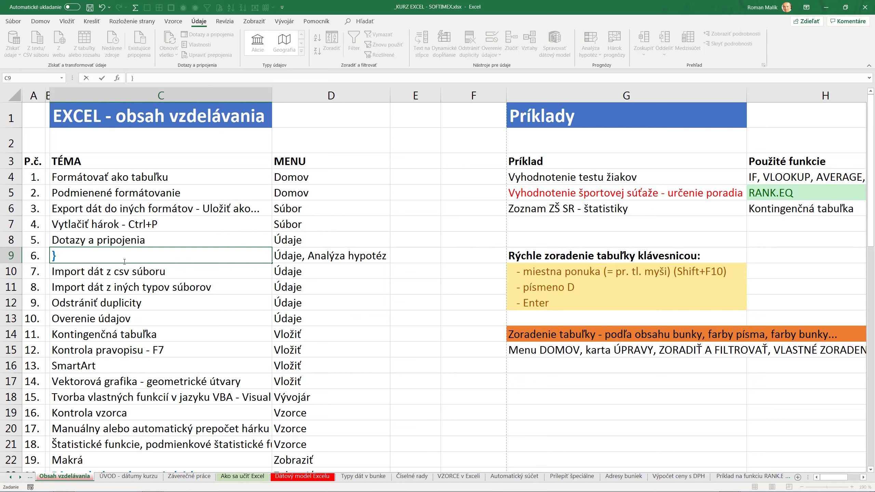
{"action": "key", "text": "Escape"}
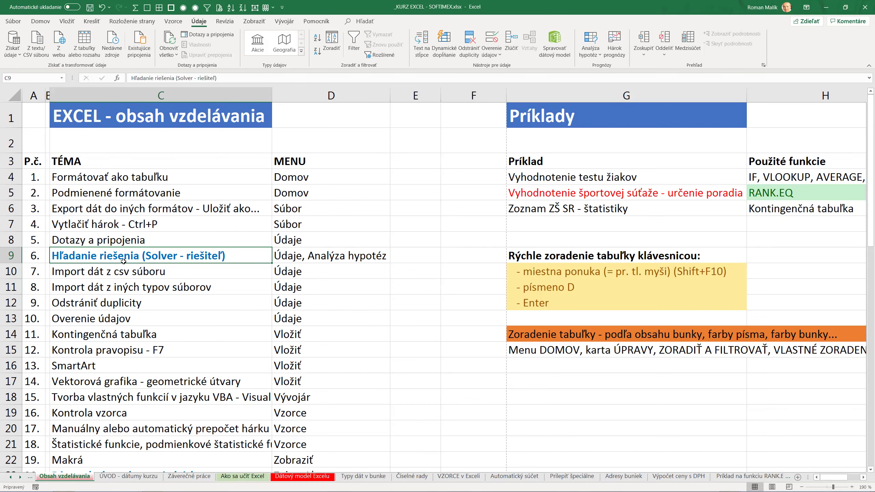
Insert a new blank worksheet, Hárok1, via the sheet's Vložiť option
{"action": "right_click", "coordinate": [119, 479]}
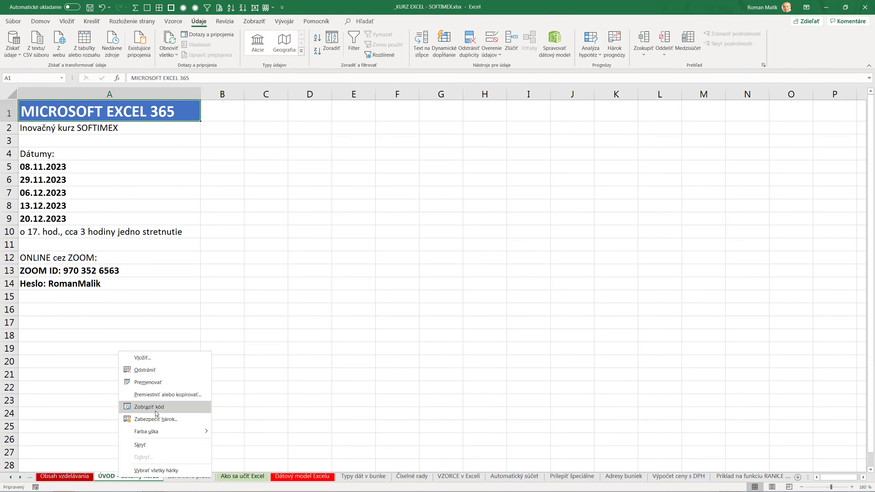
{"action": "left_click", "coordinate": [146, 361]}
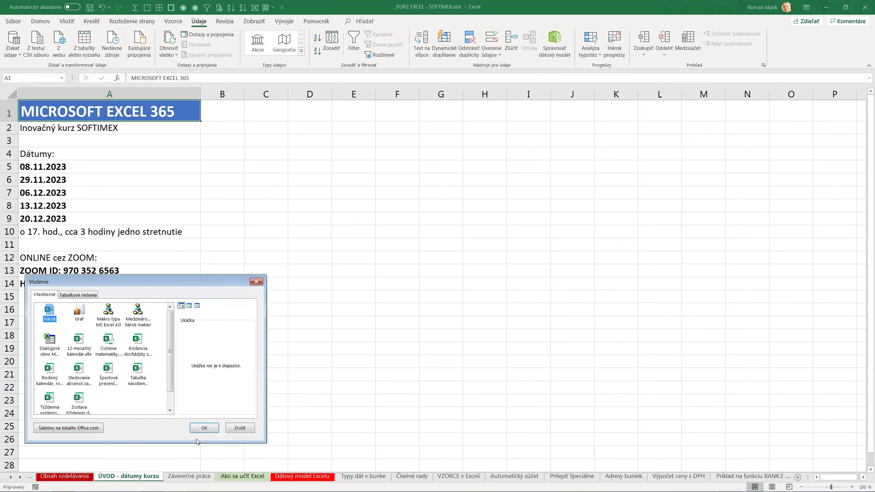
{"action": "left_click", "coordinate": [203, 429]}
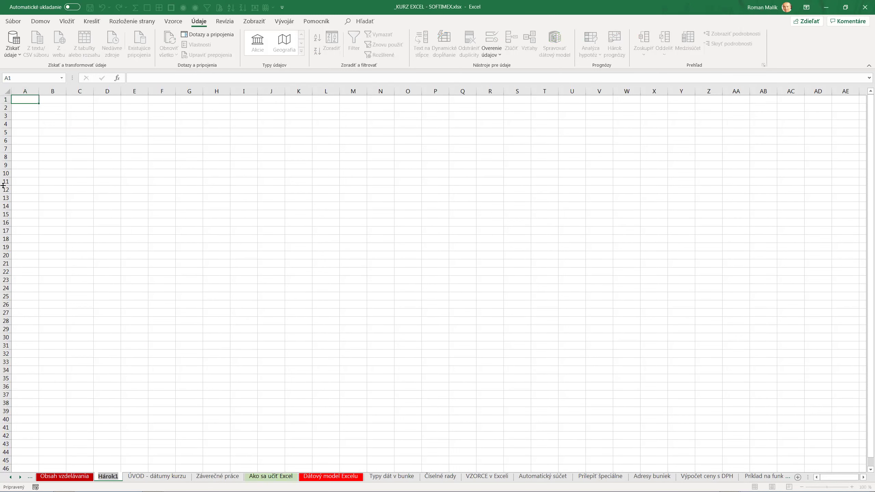
Try renaming it 'Hľadanie riešenia', dismiss the name-taken warning and cancel the rename
{"action": "type", "text": "Hľadanie riešenia"}
{"action": "key", "text": "Return"}
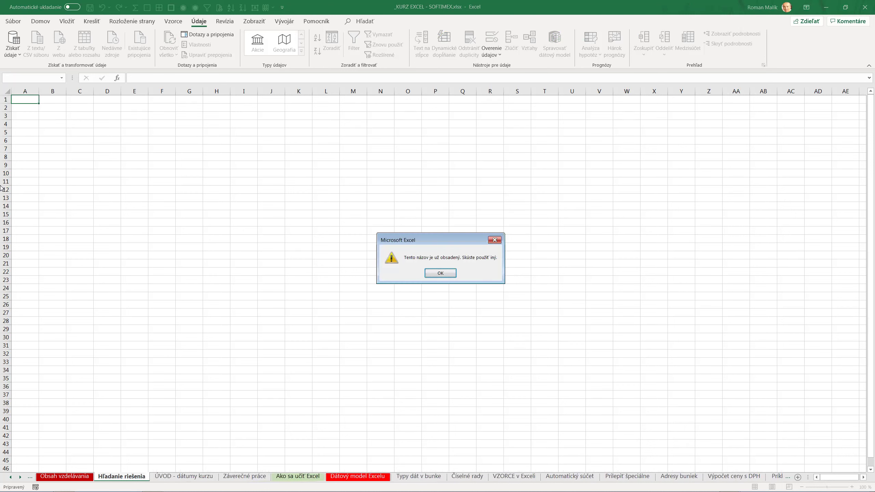
{"action": "key", "text": "Return"}
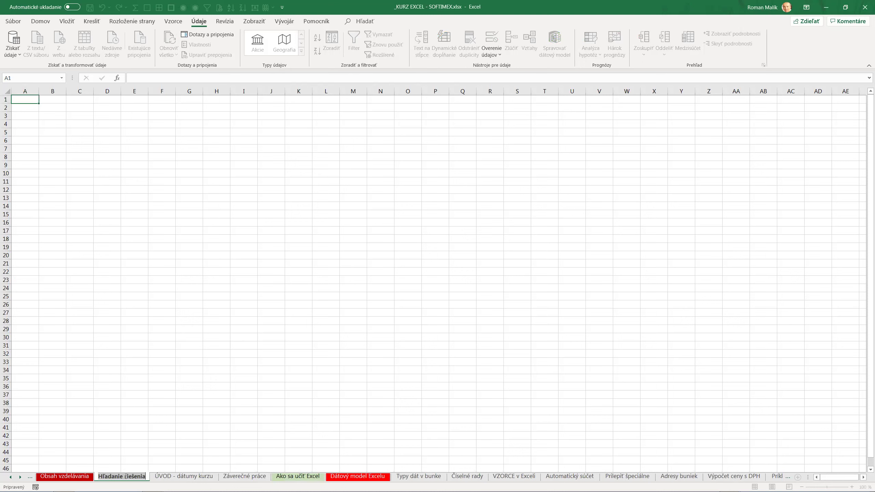
{"action": "key", "text": "Escape"}
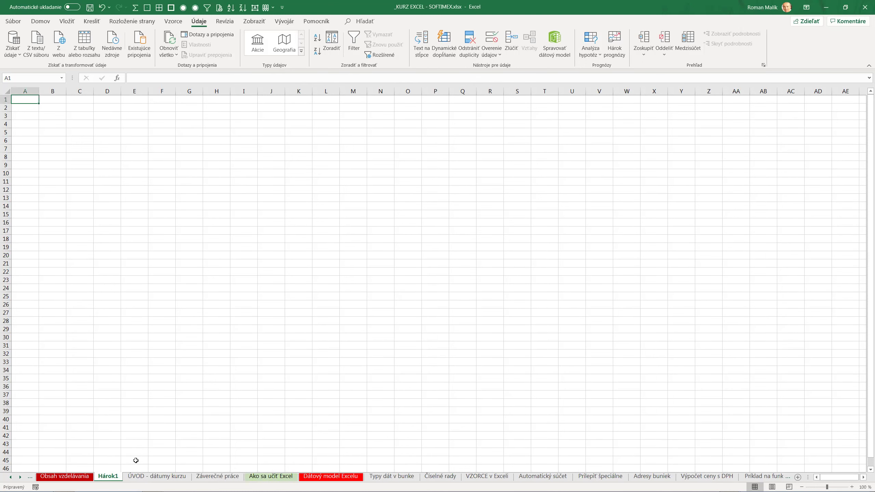
Delete the empty Hárok1 sheet and activate the Hľadanie riešenia sheet from the sheet list
{"action": "right_click", "coordinate": [111, 478]}
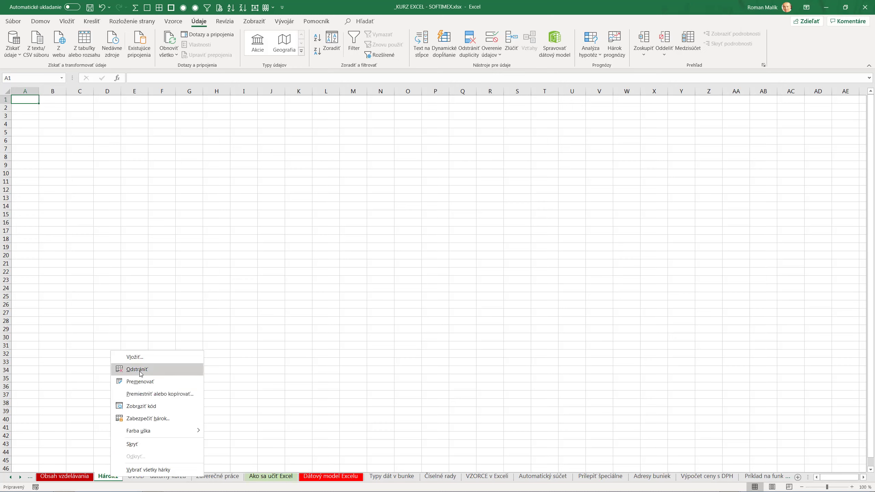
{"action": "left_click", "coordinate": [137, 370]}
{"action": "right_click", "coordinate": [24, 481]}
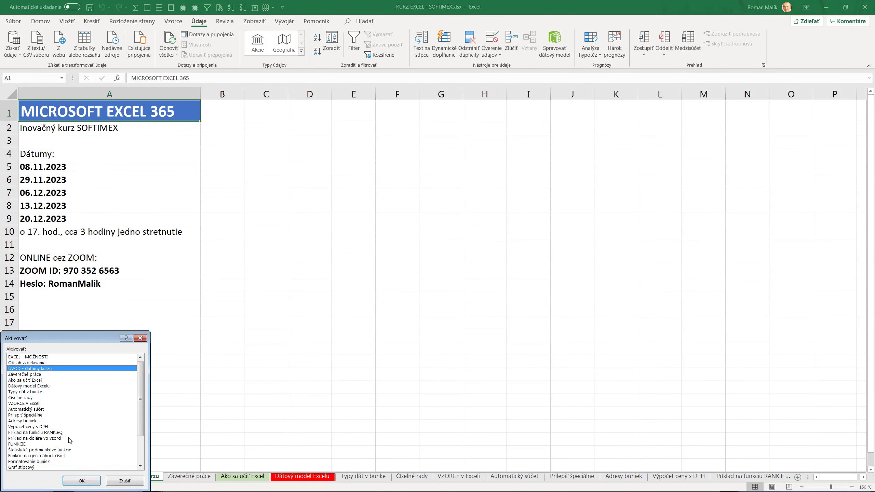
{"action": "left_click_drag", "start_coordinate": [141, 426], "coordinate": [142, 452]}
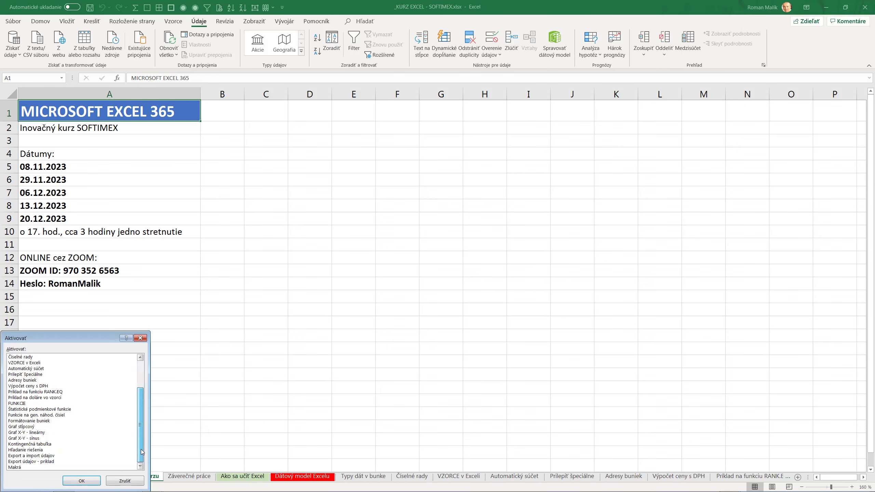
{"action": "left_click", "coordinate": [27, 451]}
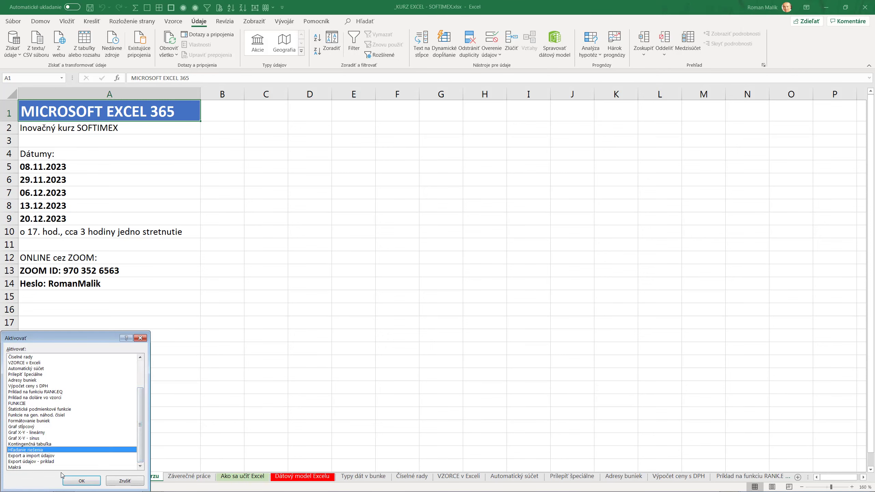
{"action": "left_click", "coordinate": [85, 483]}
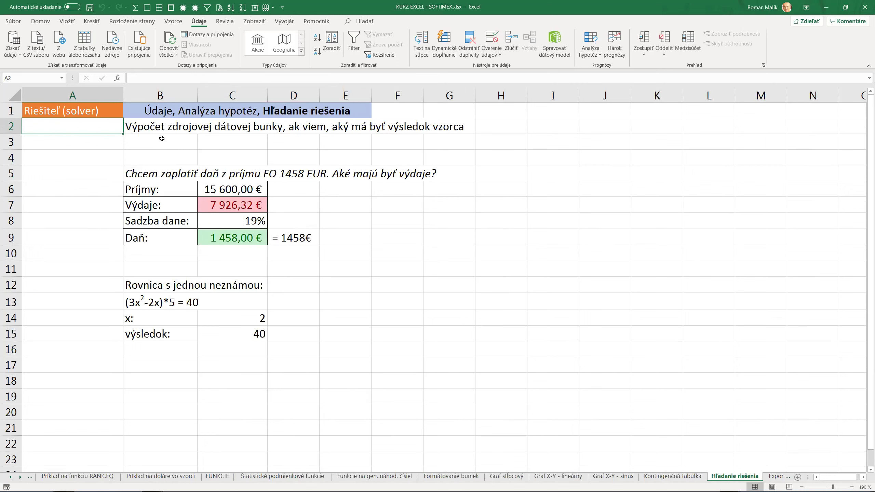
Bold the B1 heading, prefix it with 'Menu', and italicize the B2 description
{"action": "left_click", "coordinate": [51, 111]}
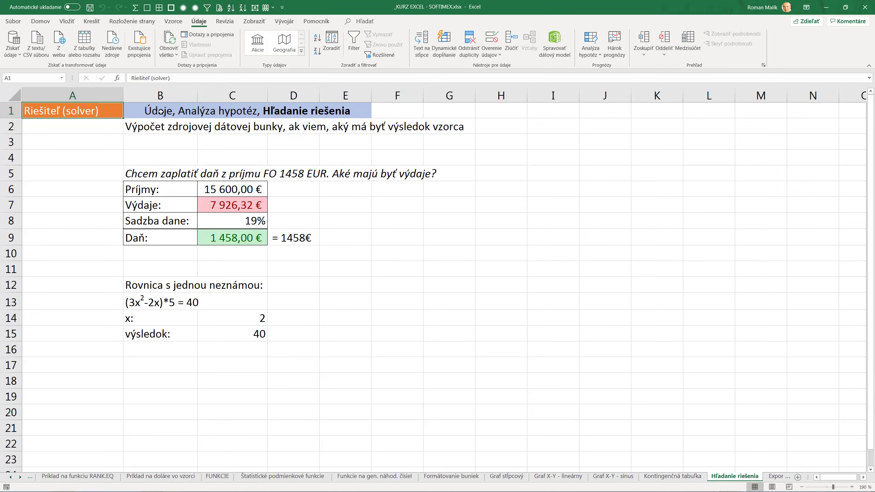
{"action": "left_click", "coordinate": [273, 111]}
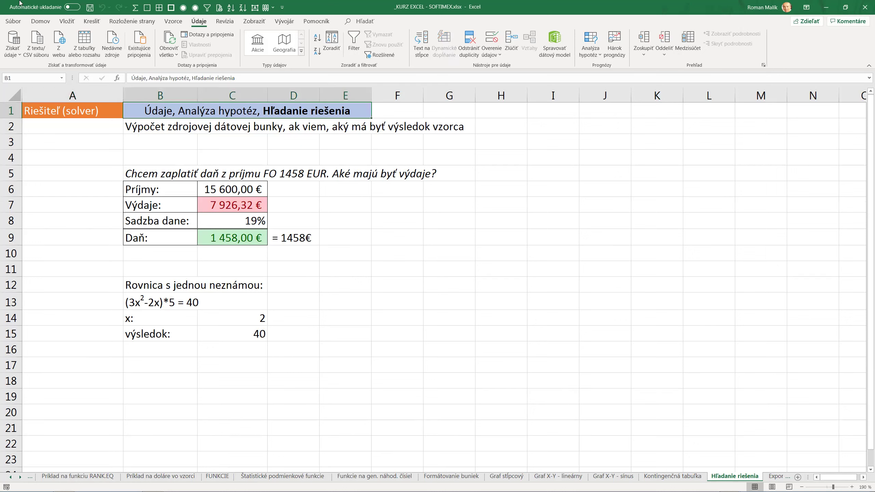
{"action": "key", "text": "ctrl+b"}
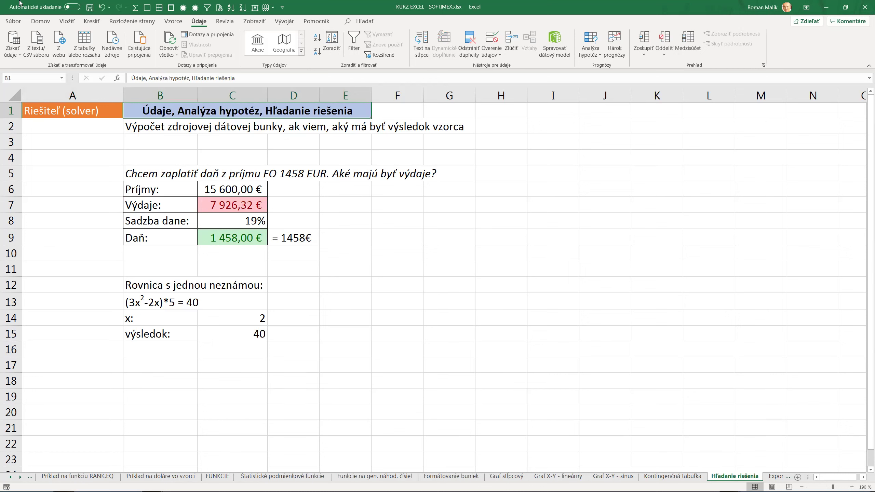
{"action": "key", "text": "F2"}
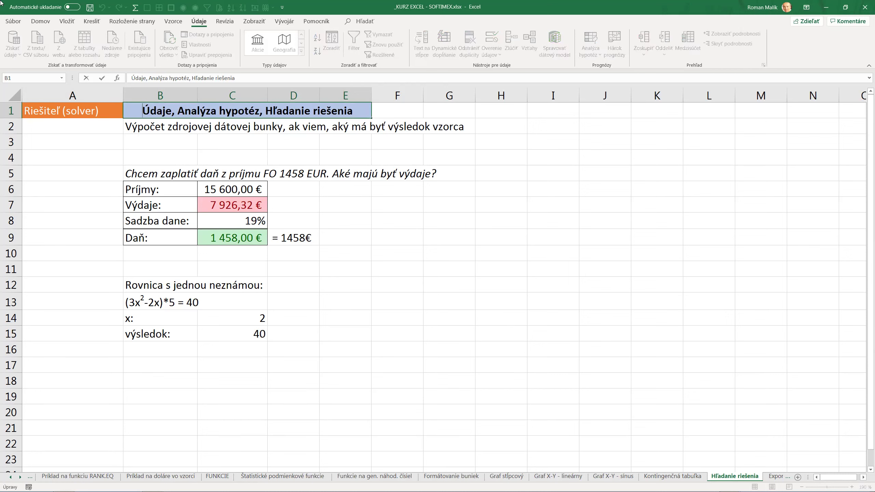
{"action": "type", "text": "Menu"}
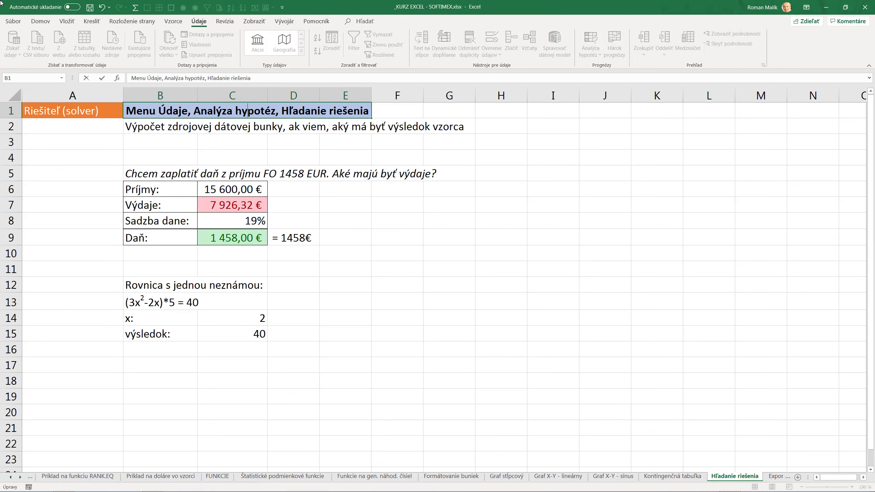
{"action": "key", "text": "Return"}
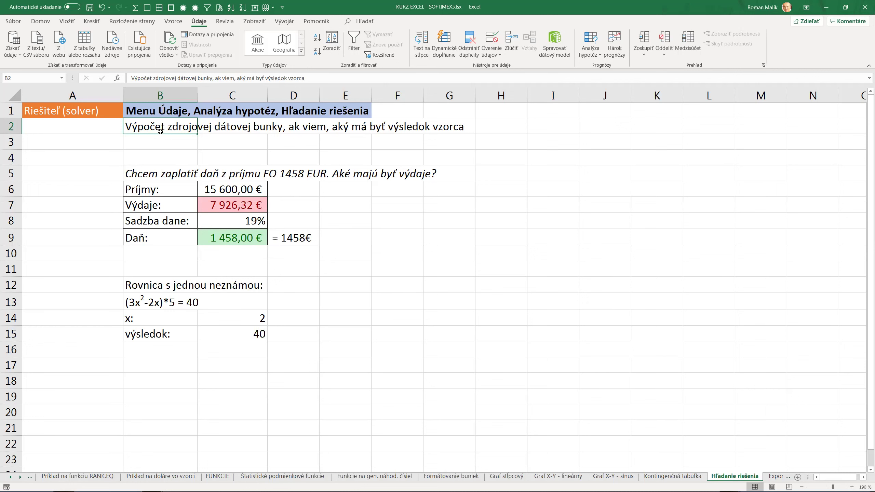
{"action": "key", "text": "ctrl+i"}
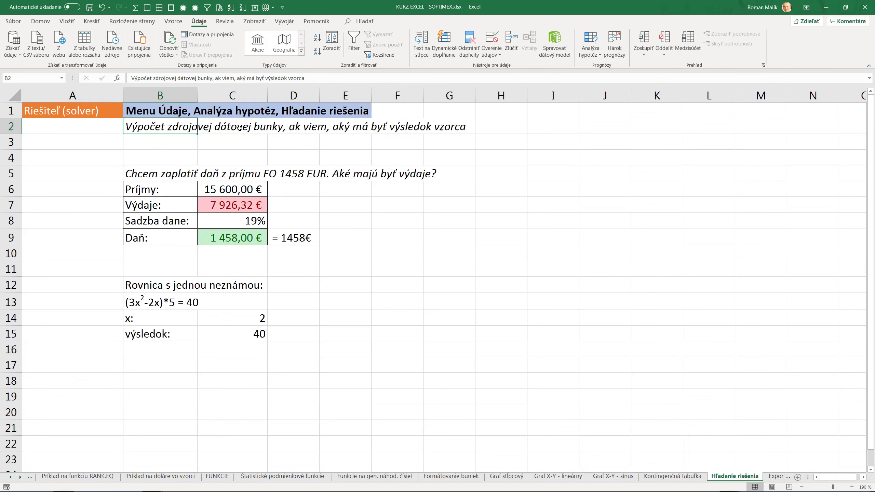
{"action": "left_click", "coordinate": [292, 159]}
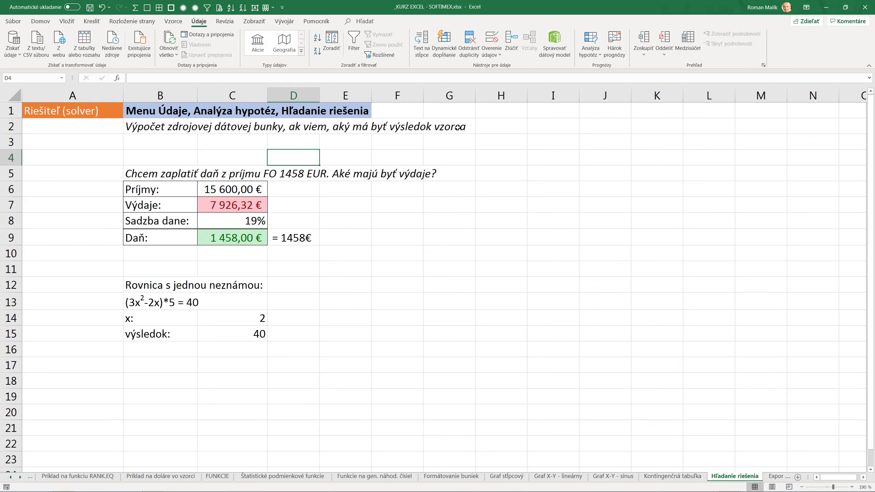
Enter '- reverzný, opačný výpočet' in B3, fix the stray 'r' typo, and italicize it
{"action": "left_click", "coordinate": [192, 140]}
{"action": "type", "text": "- reverzný, opračný výpočet"}
{"action": "key", "text": "Return"}
{"action": "key", "text": "Up"}
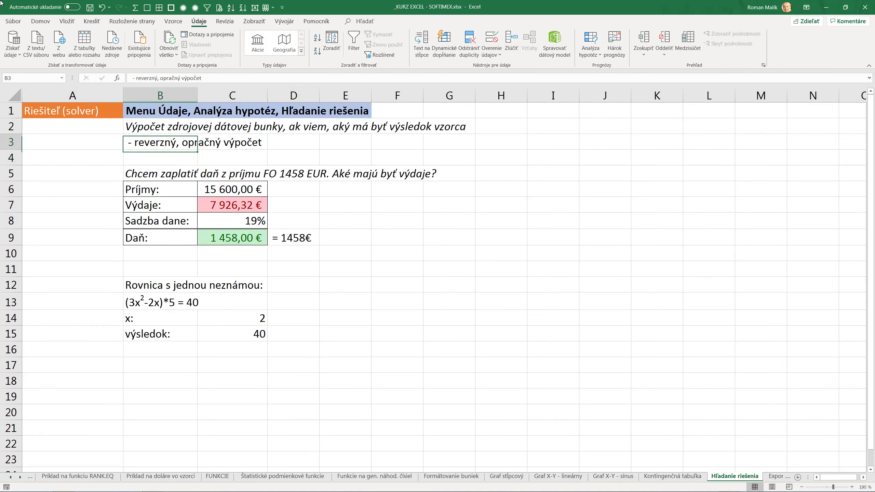
{"action": "key", "text": "F2"}
{"action": "key", "text": "Left"}
{"action": "key", "text": "BackSpace"}
{"action": "key", "text": "Return"}
{"action": "key", "text": "Up"}
{"action": "key", "text": "ctrl+i"}
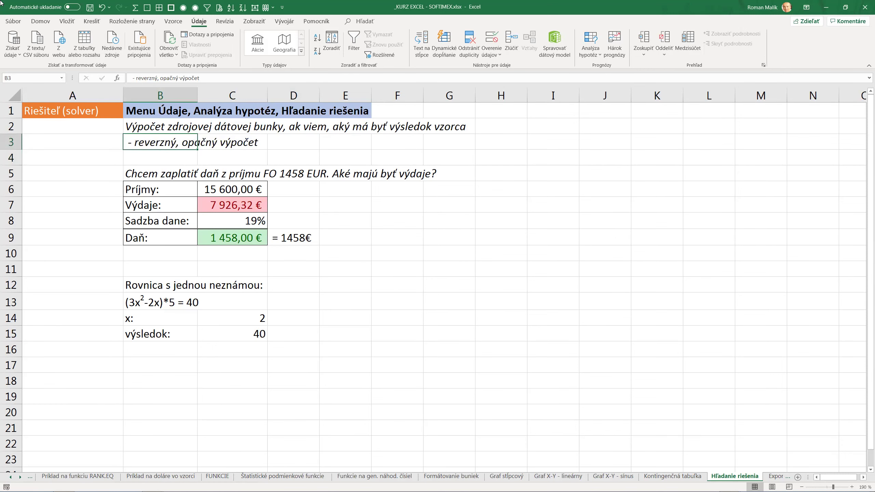
{"action": "key", "text": "Down"}
{"action": "key", "text": "Down"}
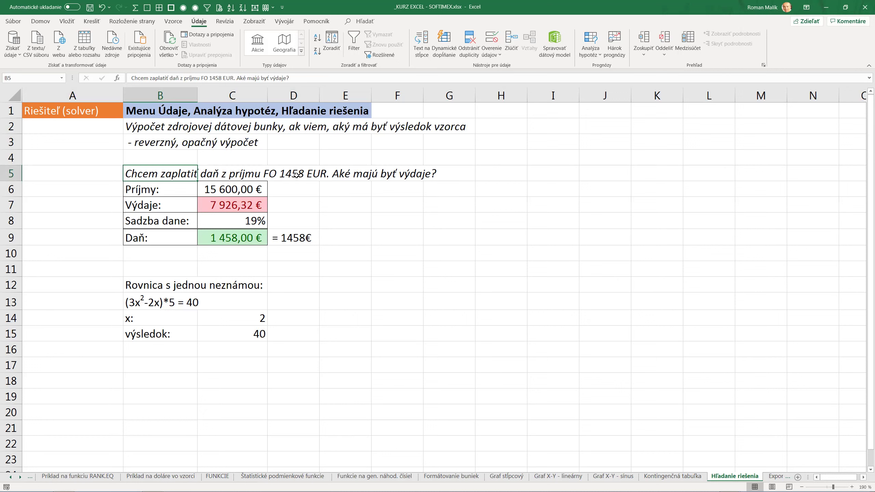
Enter income 35 280 in C6 and expenses 22 000 in C7, giving a 2 523,20 € tax
{"action": "left_click", "coordinate": [234, 192]}
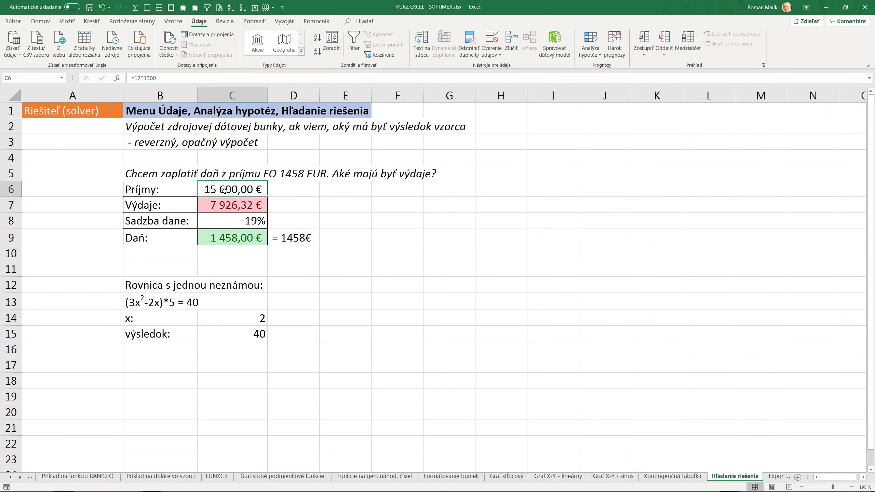
{"action": "type", "text": "35 "}
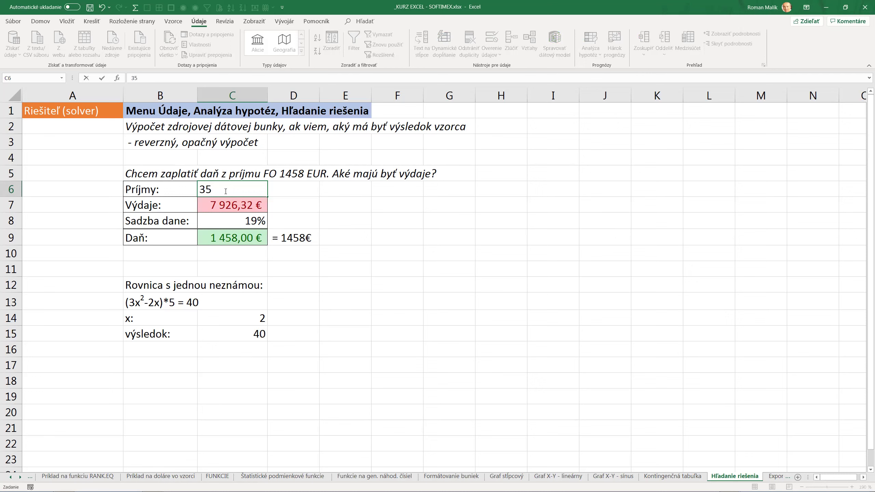
{"action": "type", "text": "280"}
{"action": "key", "text": "Return"}
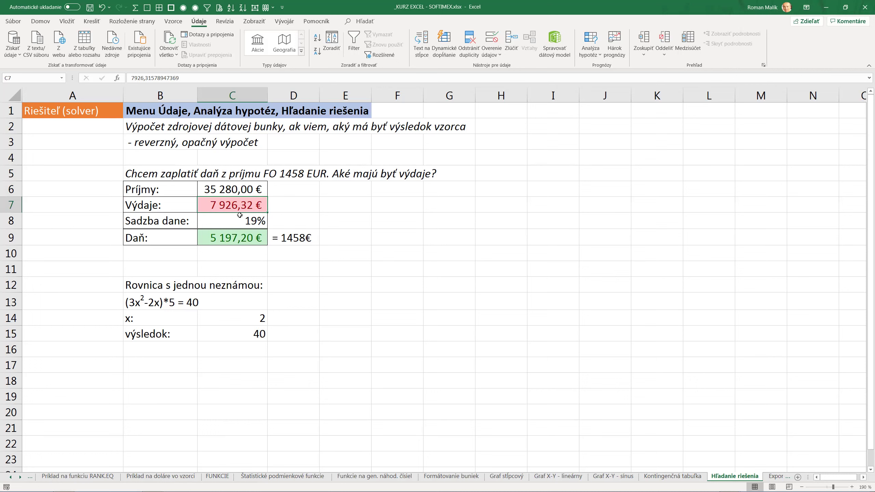
{"action": "type", "text": "22 000"}
{"action": "key", "text": "Return"}
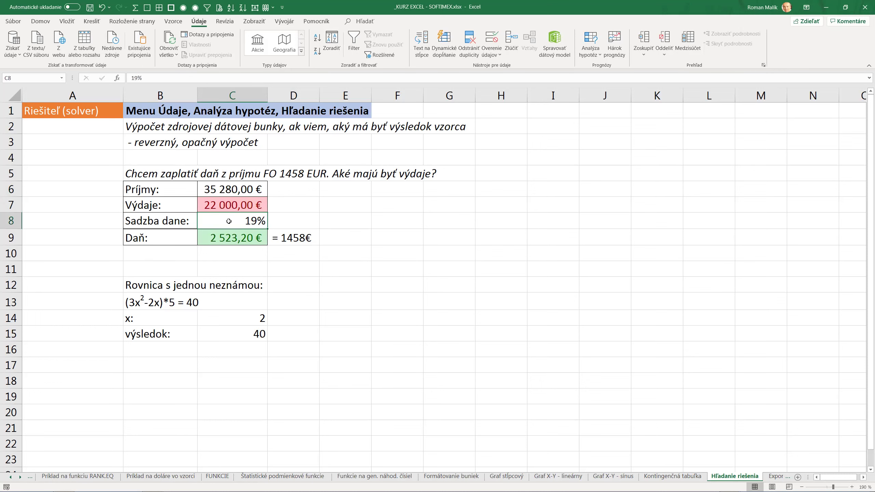
{"action": "key", "text": "Up"}
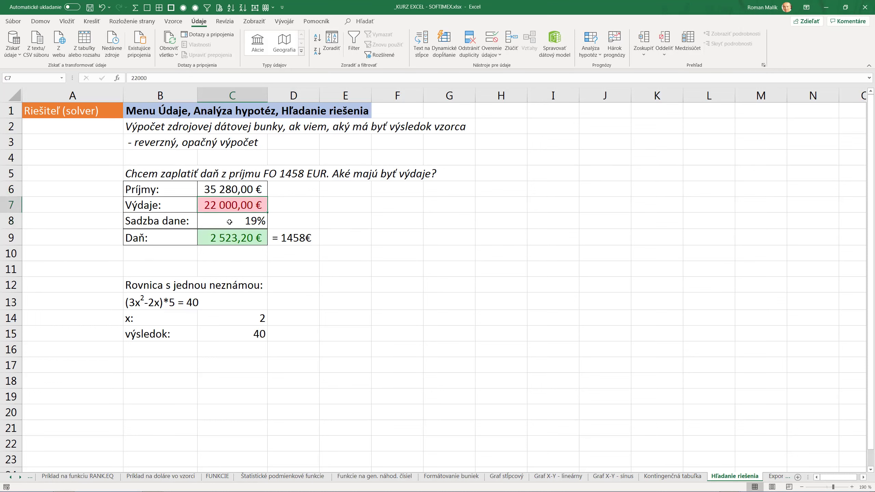
{"action": "left_click", "coordinate": [228, 222]}
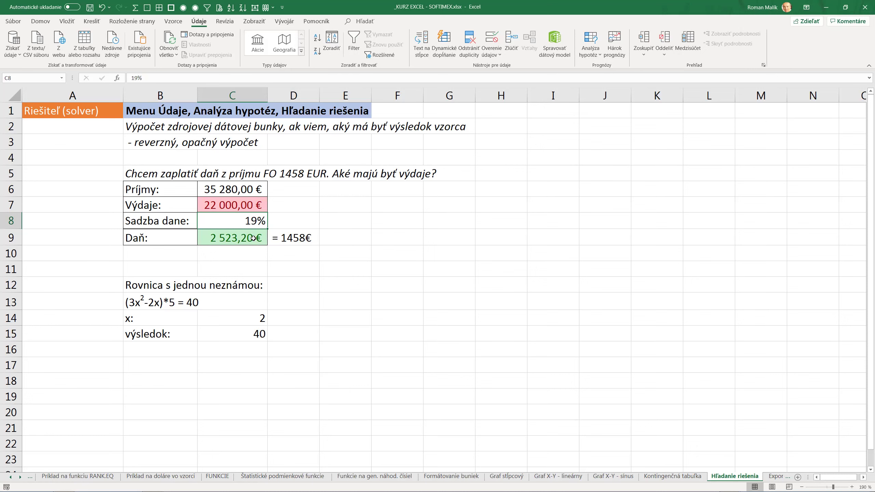
{"action": "double_click", "coordinate": [254, 238]}
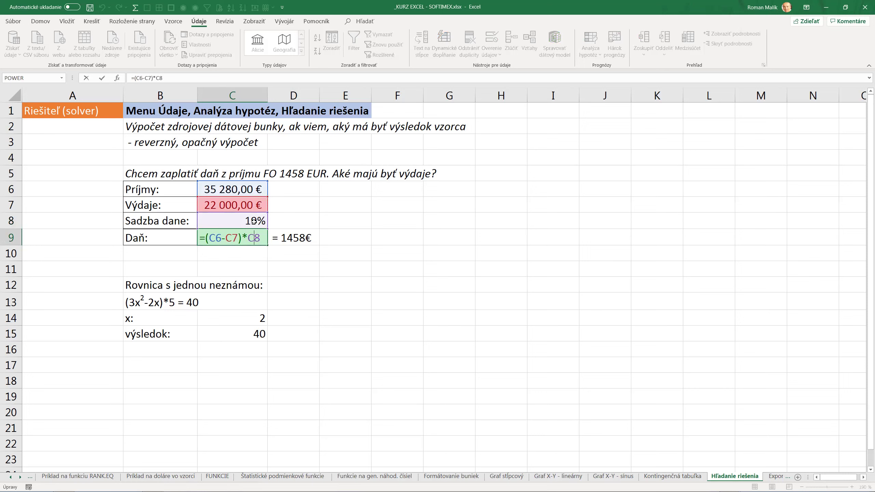
{"action": "key", "text": "Return"}
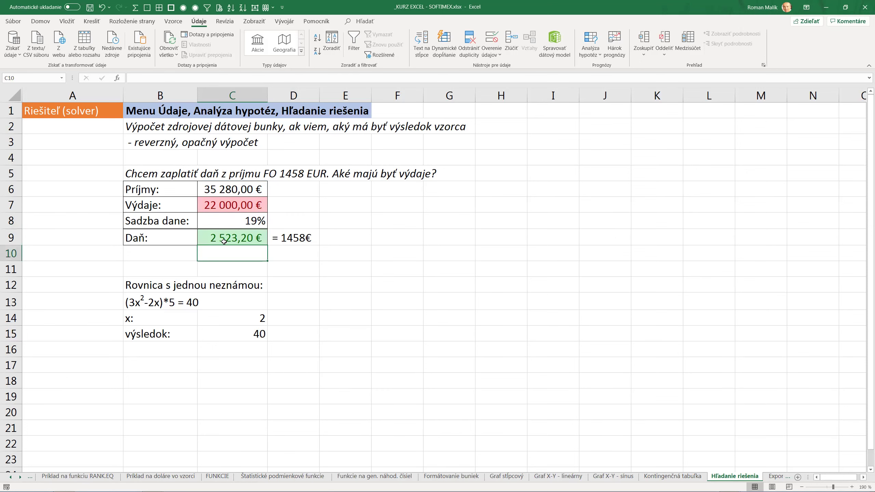
{"action": "left_click", "coordinate": [298, 241]}
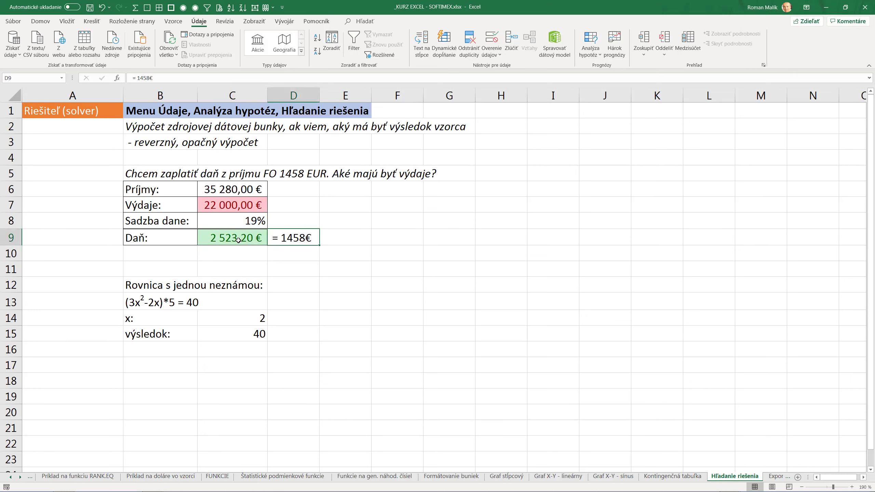
Write '- aké budú výdaje, ak chcem zaplatiť daň 1458€?' in D7 beside the expenses
{"action": "left_click", "coordinate": [237, 206]}
{"action": "left_click", "coordinate": [275, 206]}
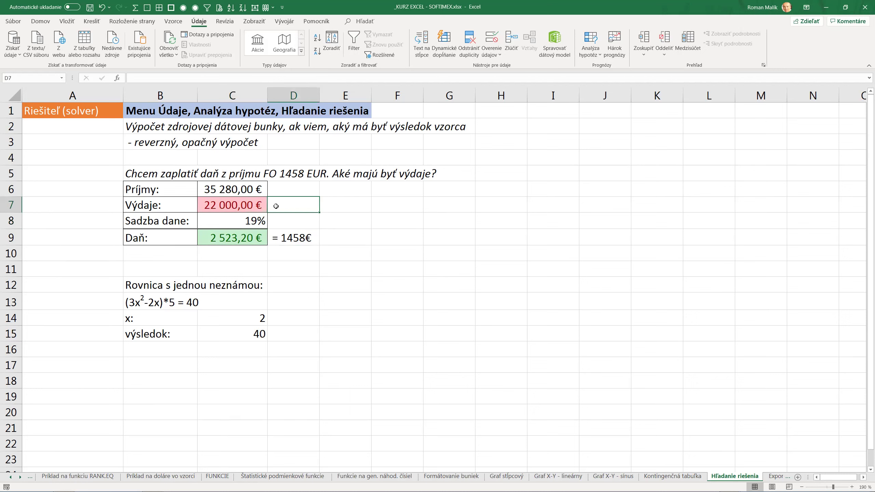
{"action": "key", "text": "F2"}
{"action": "type", "text": "-"}
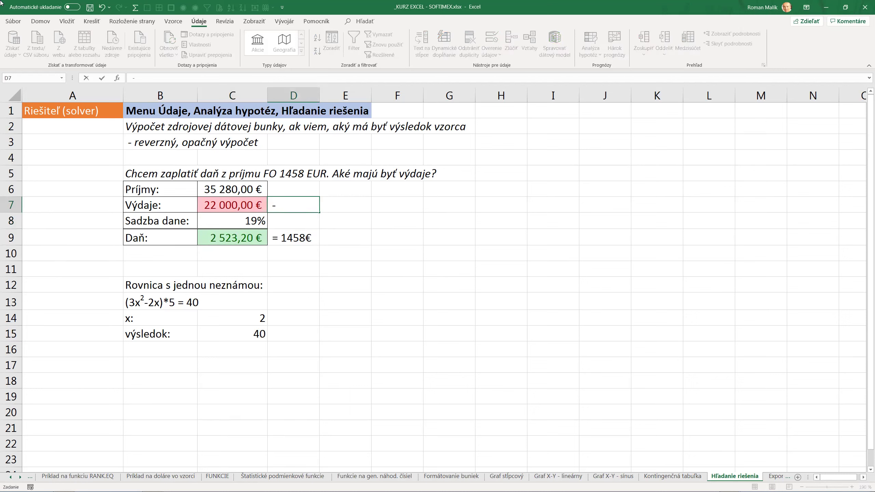
{"action": "type", "text": "aké budú"}
{"action": "key", "text": "BackSpace"}
{"action": "type", "text": "ú výdaje, ak chcem mať"}
{"action": "key", "text": "BackSpace"}
{"action": "key", "text": "BackSpace"}
{"action": "key", "text": "BackSpace"}
{"action": "type", "text": "zaplatiť daň "}
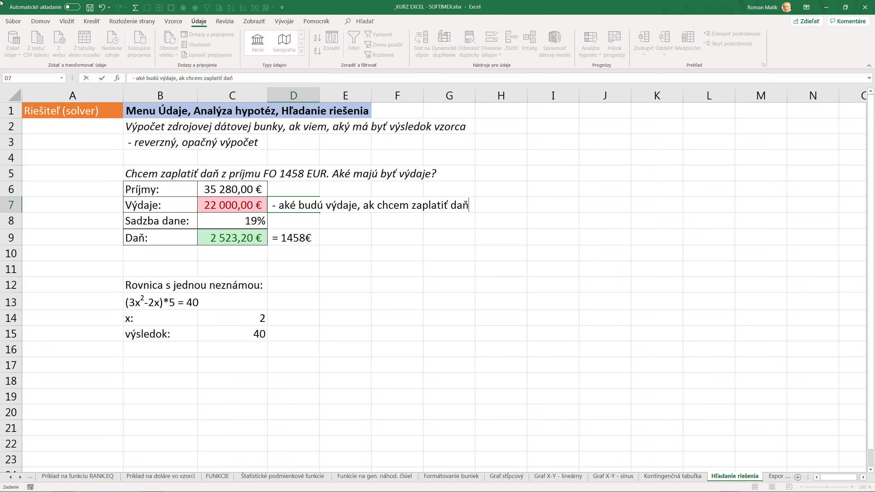
{"action": "type", "text": "1458€"}
{"action": "type", "text": "?"}
{"action": "key", "text": "Return"}
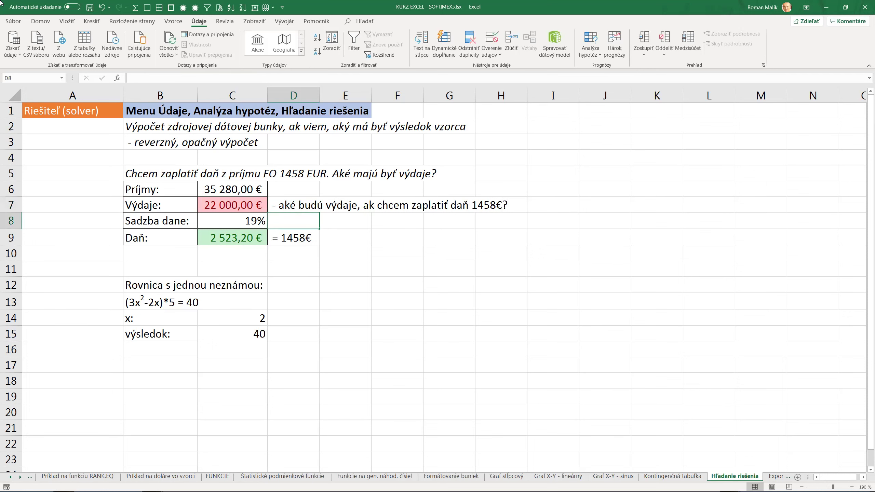
{"action": "key", "text": "Up"}
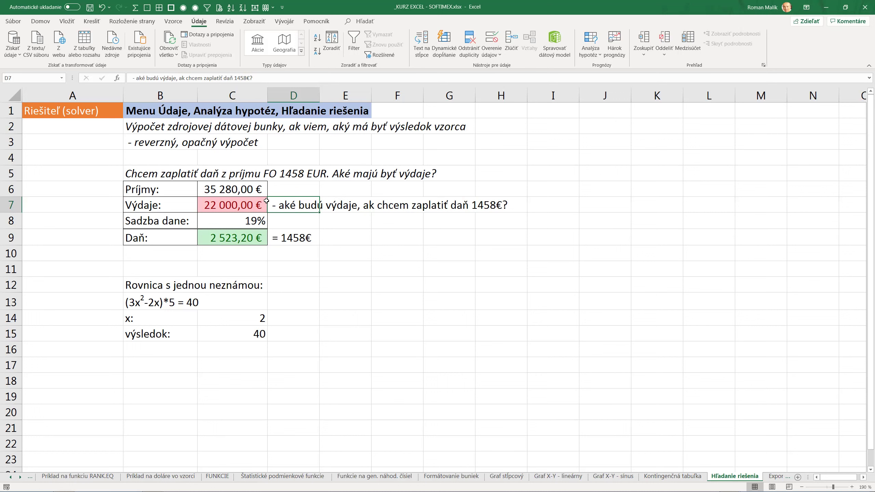
{"action": "left_click", "coordinate": [343, 219]}
In Goal Seek, set cell C9 to value 1458 by changing the expenses cell C7
{"action": "left_click", "coordinate": [298, 264]}
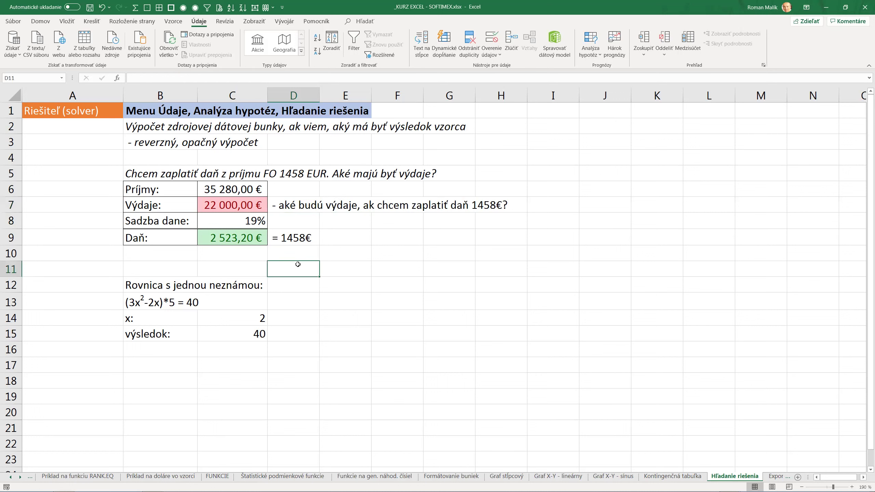
{"action": "left_click", "coordinate": [242, 258]}
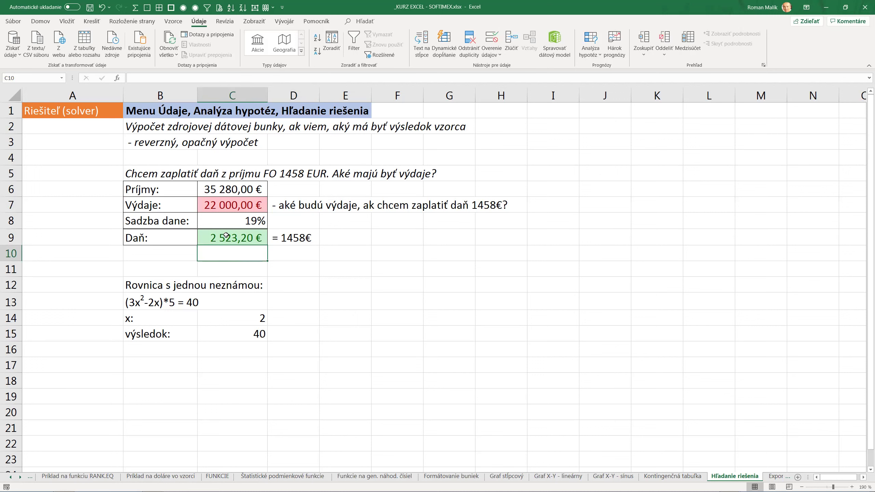
{"action": "left_click", "coordinate": [229, 206]}
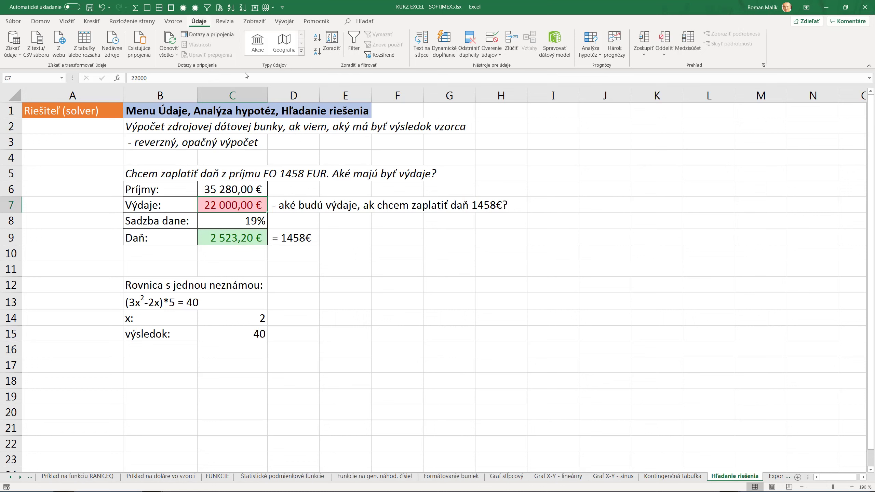
{"action": "left_click", "coordinate": [595, 55]}
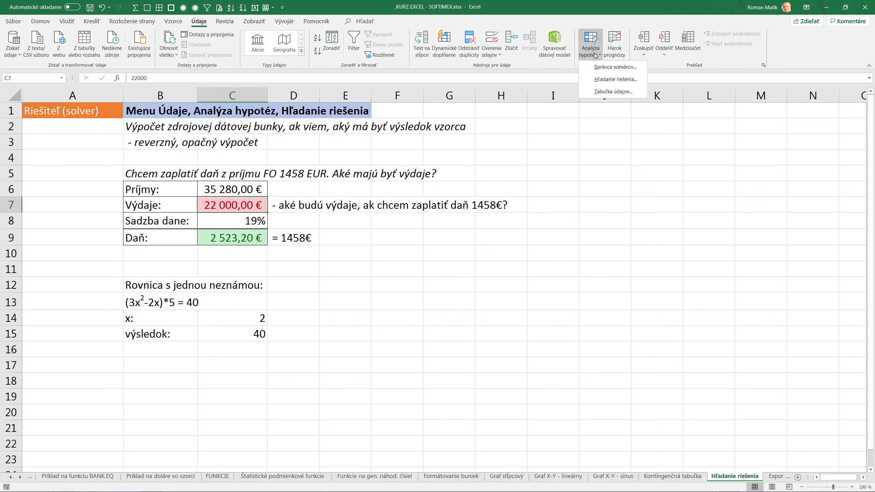
{"action": "left_click", "coordinate": [599, 81]}
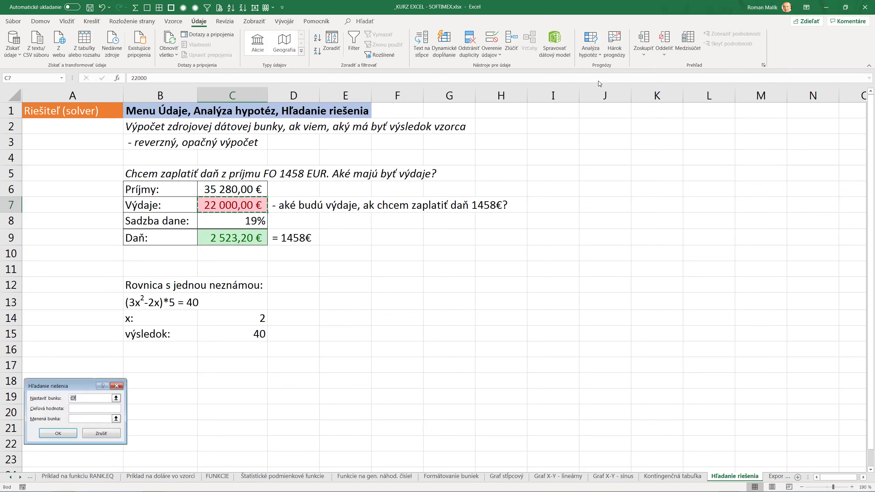
{"action": "mouse_move", "coordinate": [54, 382]}
{"action": "left_mouse_down"}
{"action": "mouse_move", "coordinate": [339, 236]}
{"action": "mouse_move", "coordinate": [314, 190]}
{"action": "left_mouse_up"}
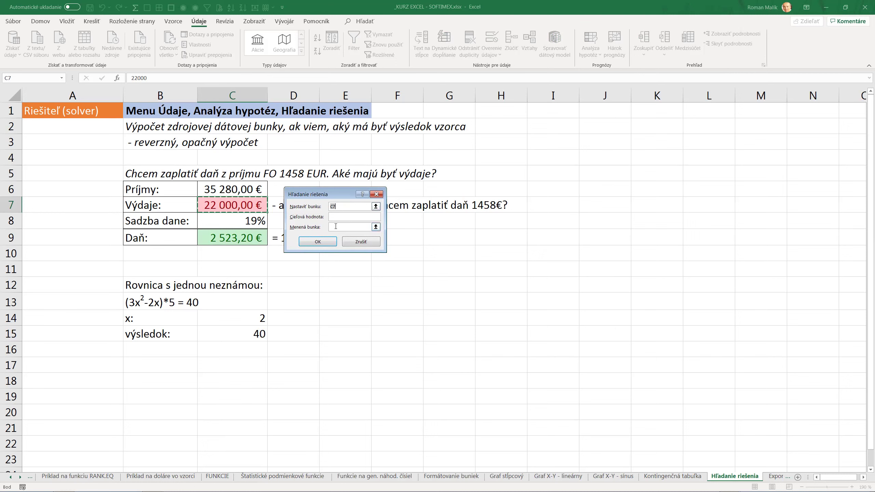
{"action": "left_click", "coordinate": [234, 241]}
{"action": "left_click", "coordinate": [338, 216]}
{"action": "left_click_drag", "start_coordinate": [341, 195], "coordinate": [385, 188]}
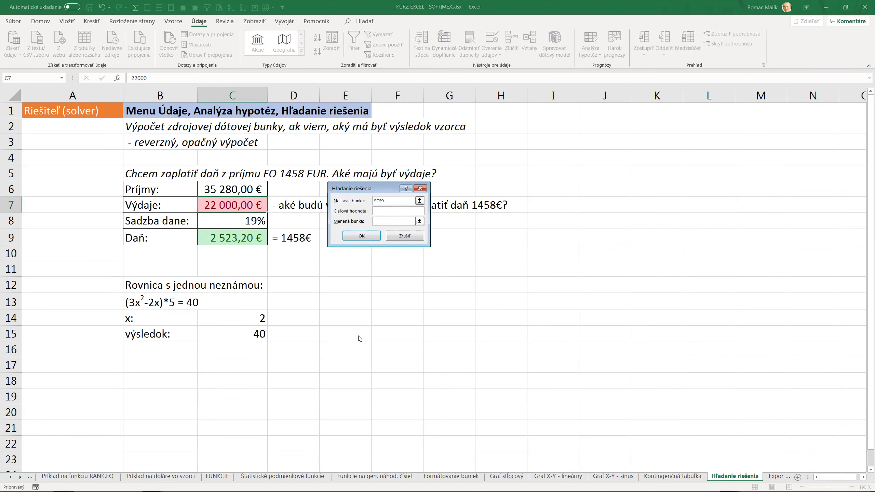
{"action": "type", "text": "1458"}
{"action": "left_click", "coordinate": [396, 221]}
{"action": "left_click", "coordinate": [241, 206]}
Run Goal Seek and accept expenses of 27 606,32 € for a 1 458,00 € tax
{"action": "left_click", "coordinate": [373, 236]}
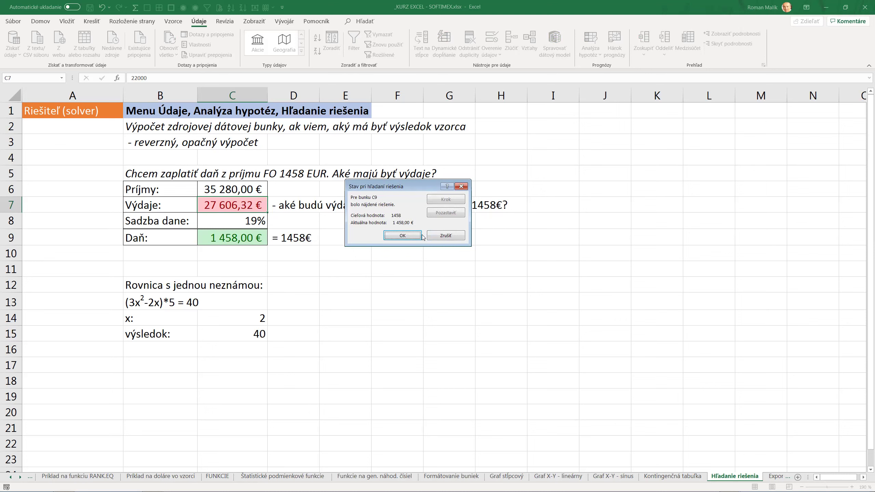
{"action": "left_click", "coordinate": [402, 236]}
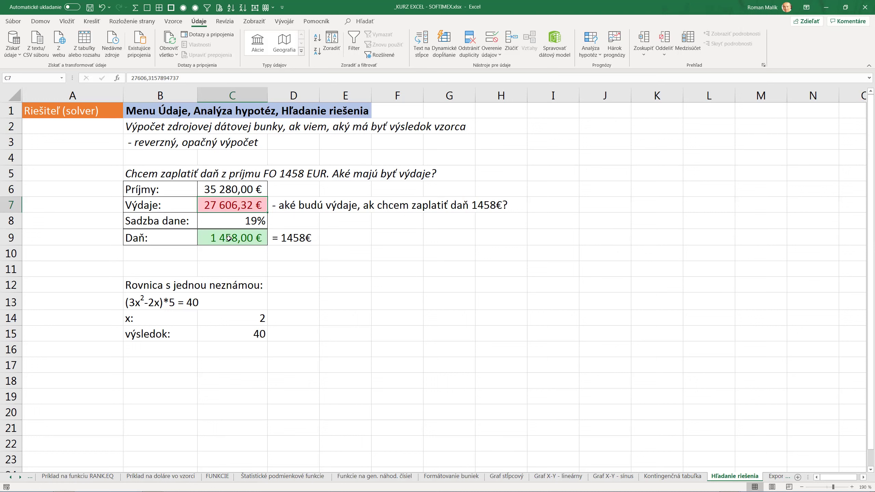
{"action": "left_click", "coordinate": [143, 305]}
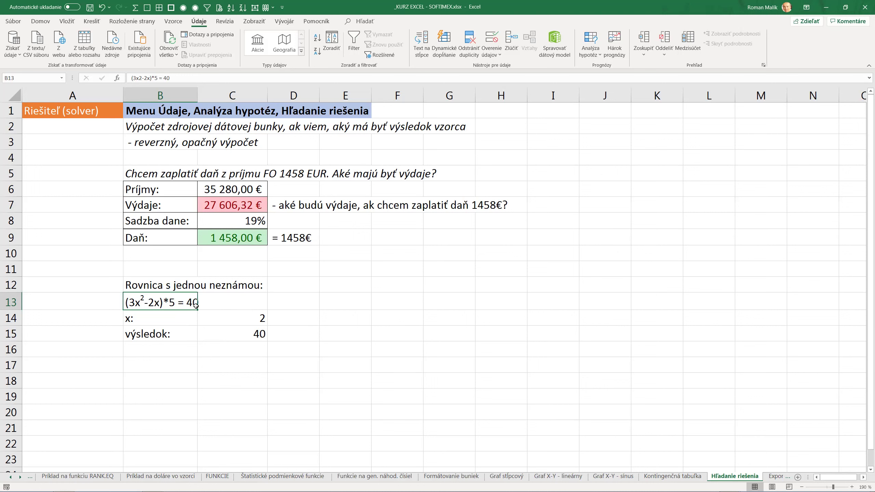
{"action": "left_click", "coordinate": [261, 334]}
{"action": "left_click", "coordinate": [260, 318]}
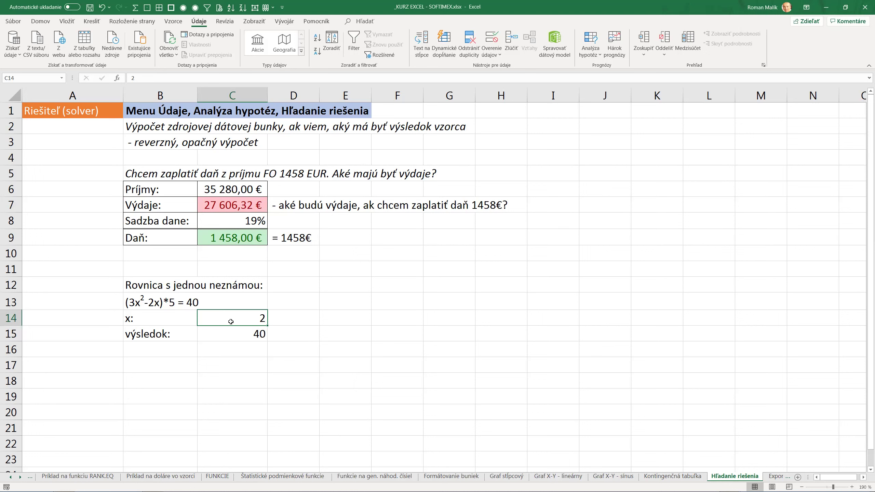
{"action": "double_click", "coordinate": [246, 333]}
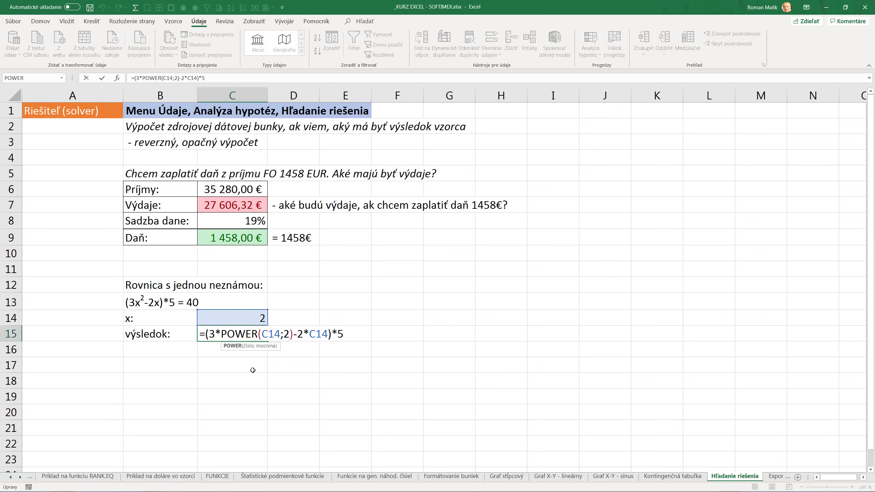
{"action": "key", "text": "Return"}
{"action": "left_click", "coordinate": [261, 334]}
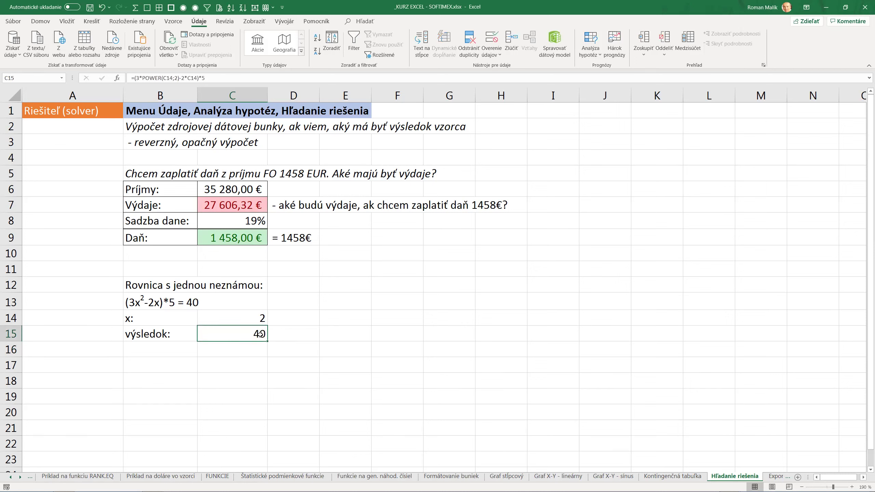
{"action": "left_click", "coordinate": [243, 320]}
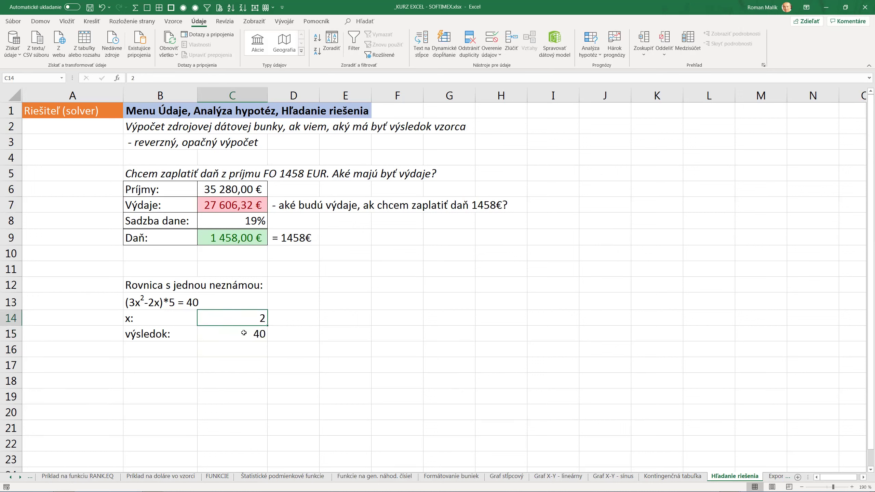
{"action": "left_click", "coordinate": [244, 333]}
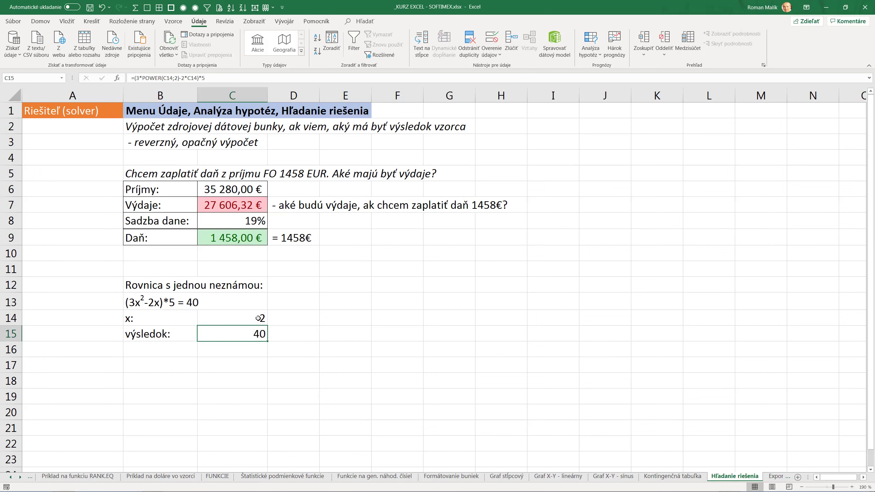
{"action": "left_click", "coordinate": [254, 324]}
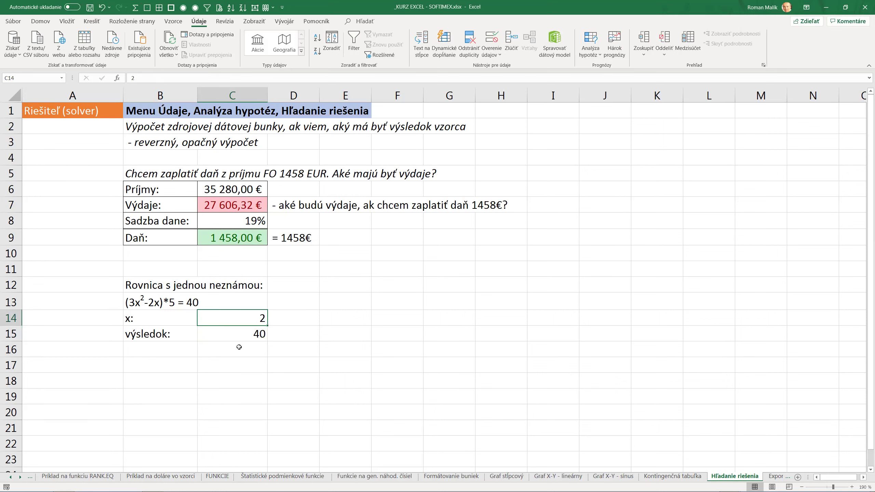
Starting from x = 1 in C14, set up Goal Seek to make C15 equal 40 by changing C14
{"action": "type", "text": "1"}
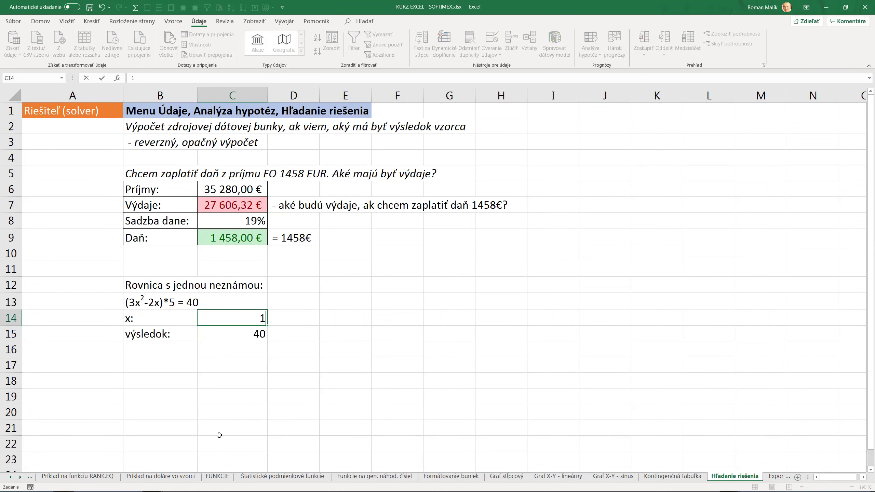
{"action": "key", "text": "Return"}
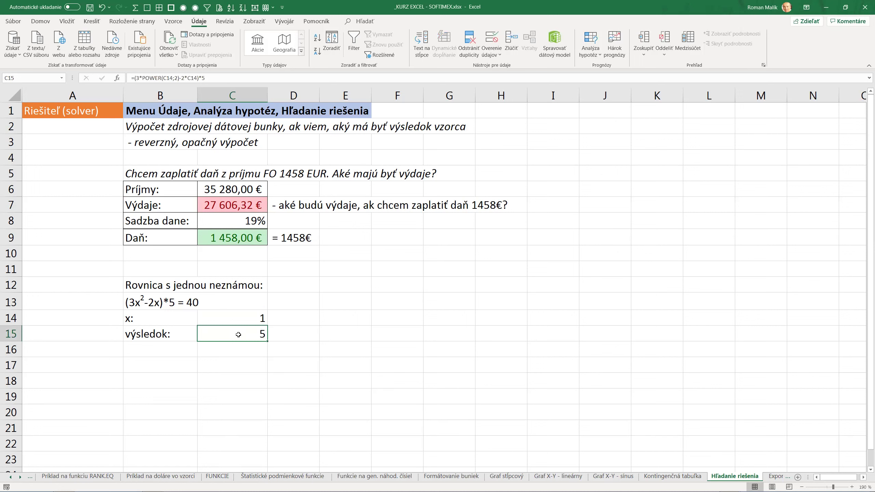
{"action": "left_click", "coordinate": [589, 57]}
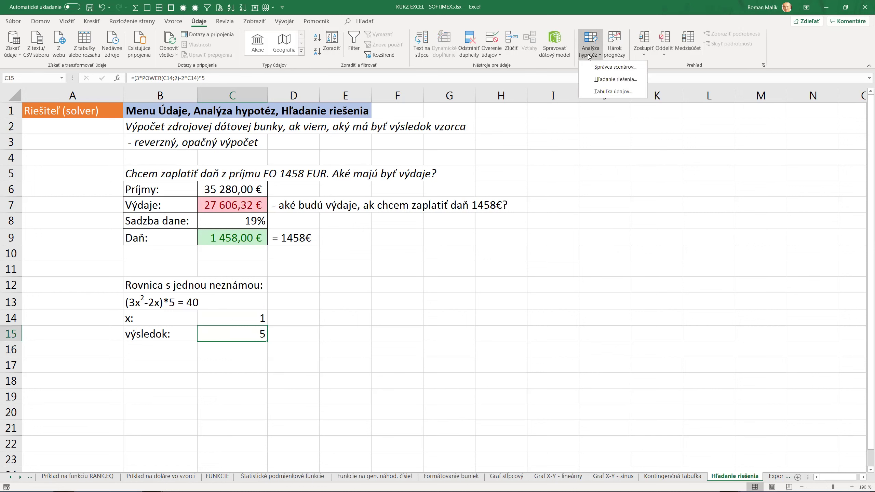
{"action": "left_click", "coordinate": [606, 80]}
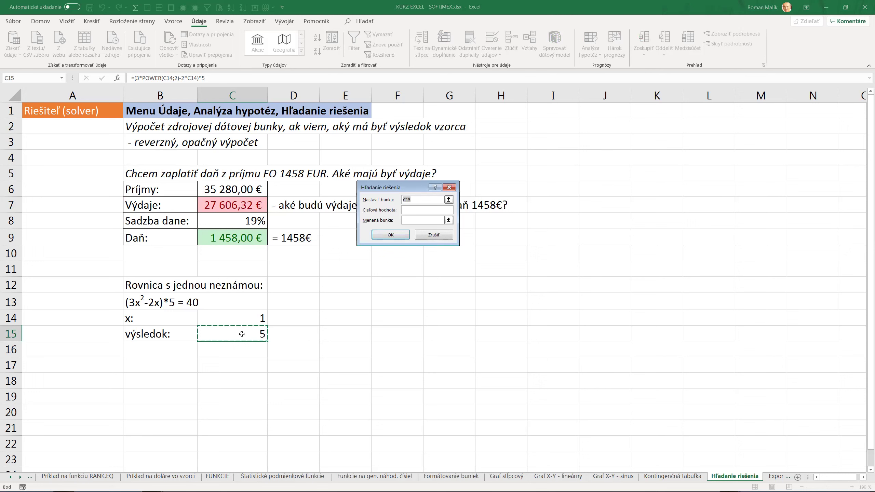
{"action": "left_click", "coordinate": [416, 211]}
{"action": "type", "text": "40"}
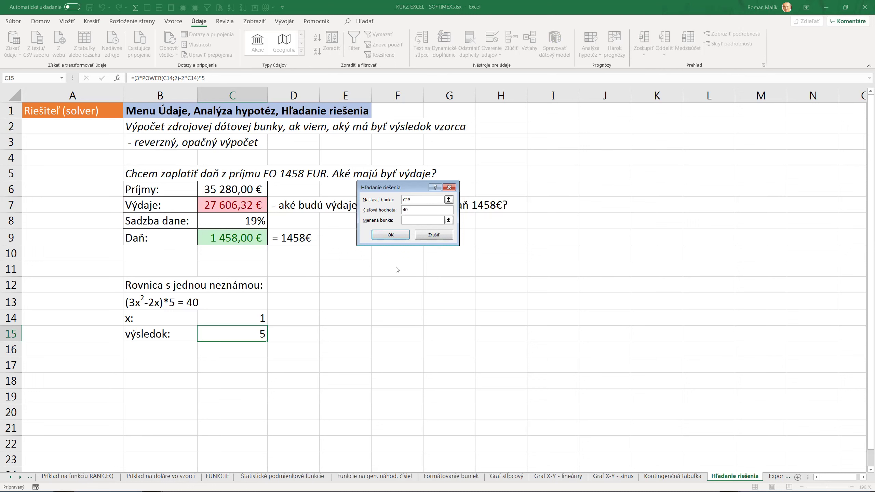
{"action": "left_click", "coordinate": [415, 220]}
{"action": "left_click", "coordinate": [250, 315]}
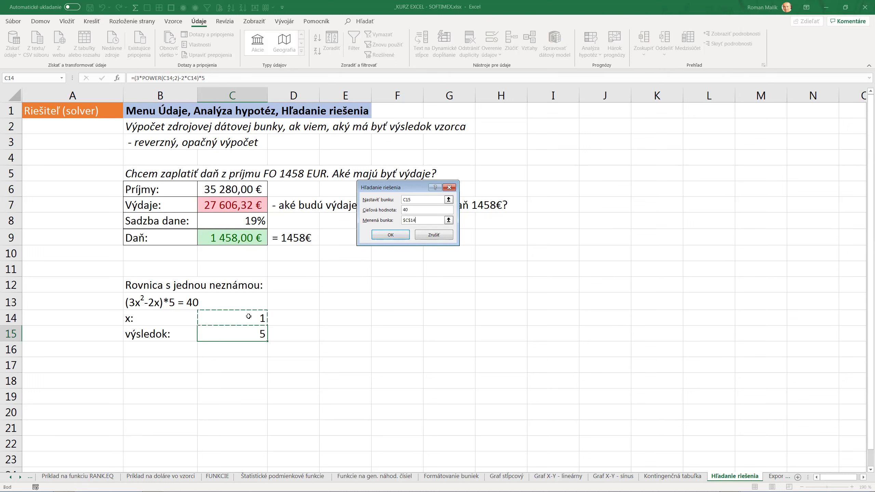
Run Goal Seek and accept the solution x ≈ 2,00000047 in C14
{"action": "left_click", "coordinate": [390, 235]}
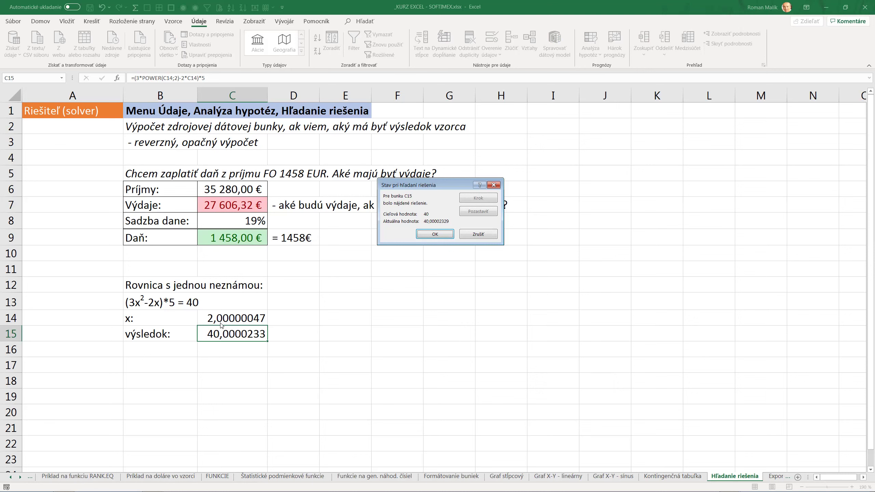
{"action": "left_click", "coordinate": [428, 237]}
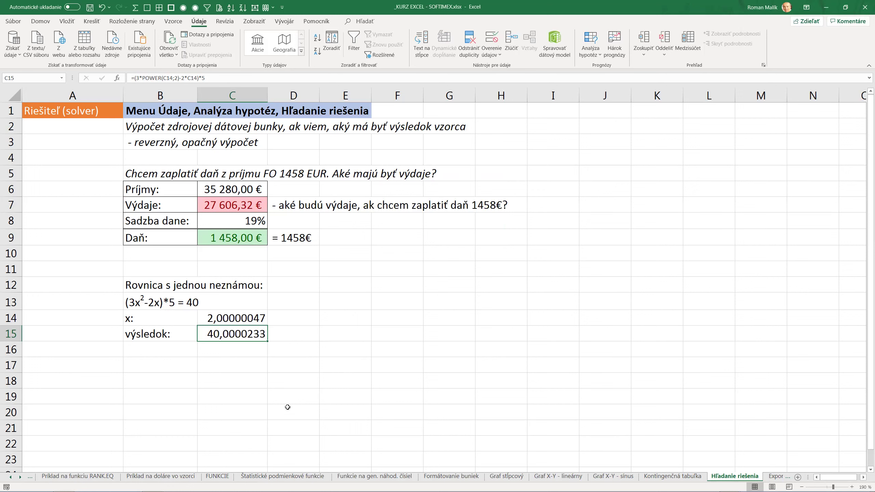
{"action": "left_click", "coordinate": [223, 318]}
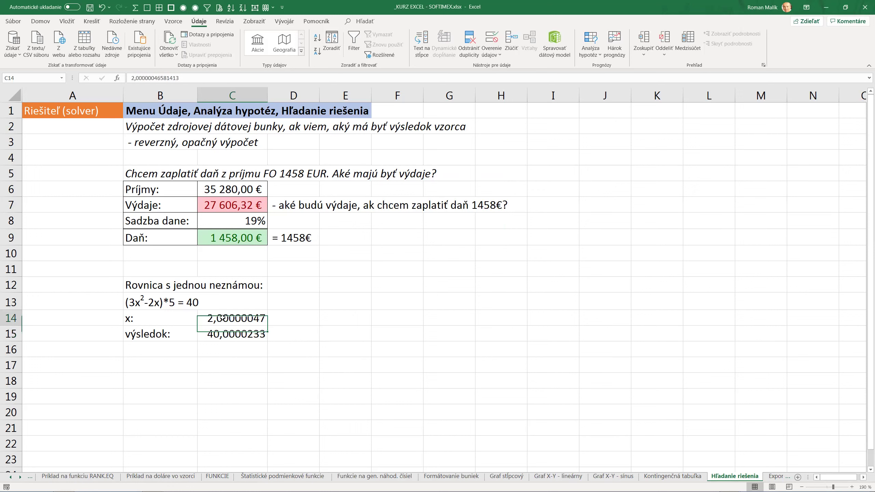
{"action": "left_click", "coordinate": [220, 336]}
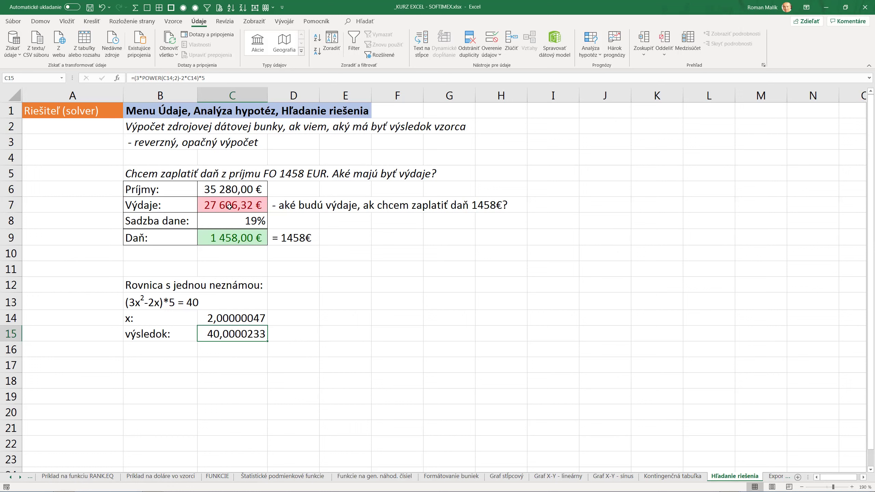
{"action": "left_click", "coordinate": [229, 205]}
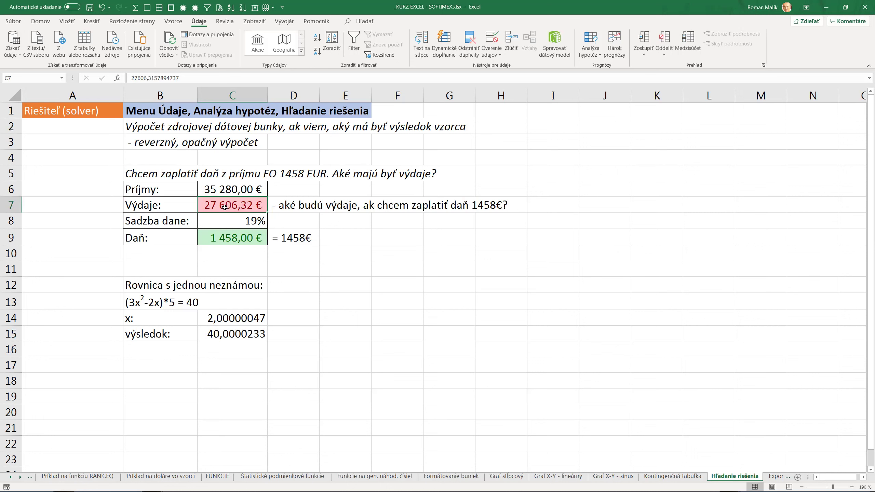
{"action": "left_click", "coordinate": [586, 58]}
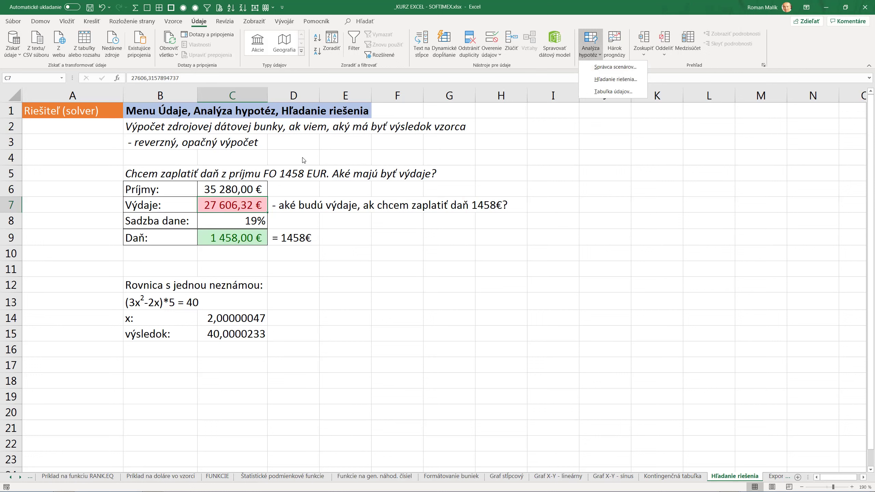
{"action": "left_click", "coordinate": [221, 198]}
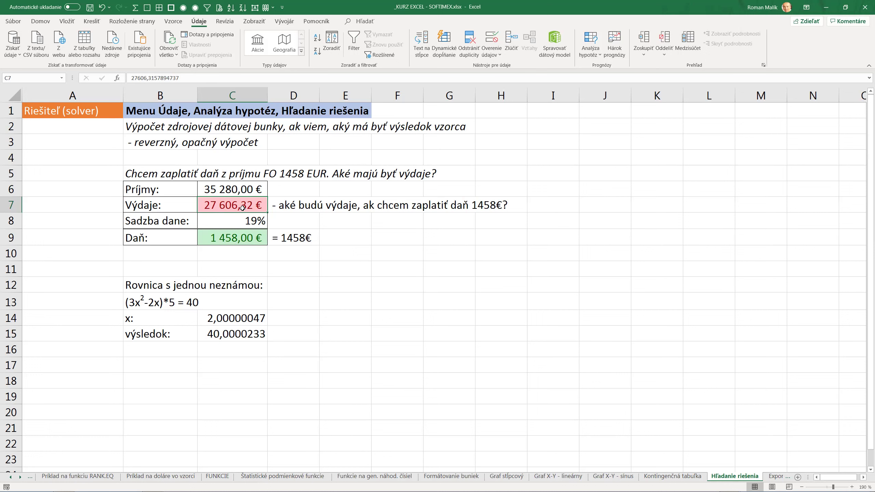
{"action": "left_click", "coordinate": [231, 240]}
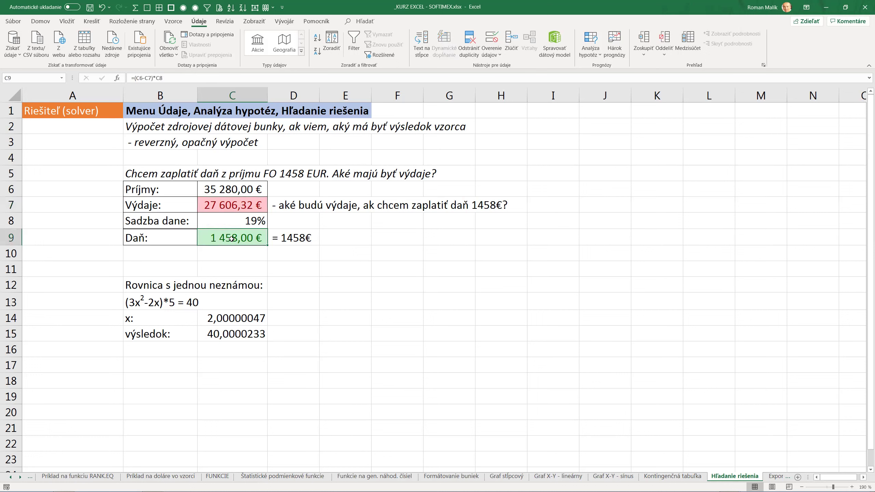
{"action": "left_click", "coordinate": [297, 239]}
{"action": "left_click", "coordinate": [247, 236]}
Review the solved expenses in C7 and the note in B3, then open the What-If Analysis list
{"action": "left_click", "coordinate": [235, 209]}
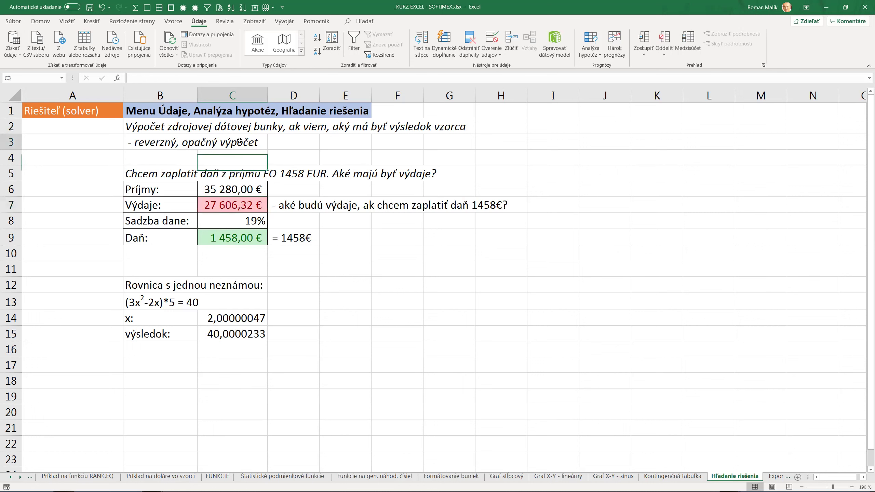
{"action": "left_click", "coordinate": [174, 141]}
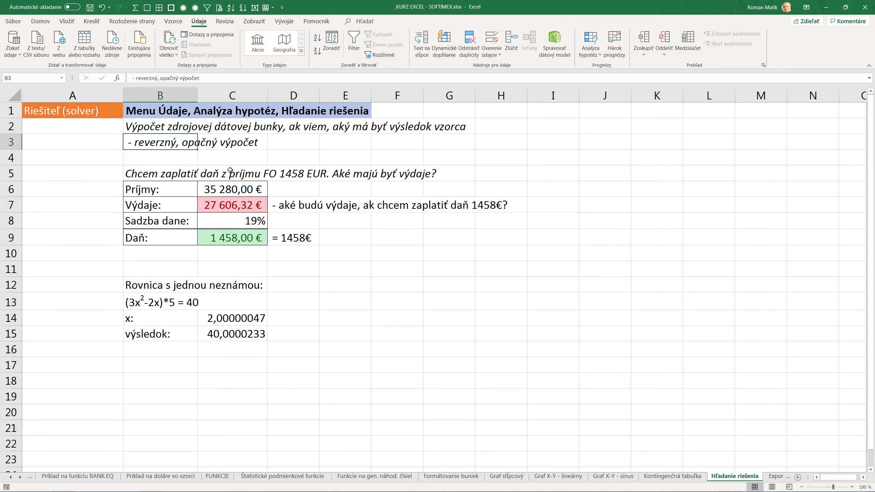
{"action": "left_click", "coordinate": [591, 48]}
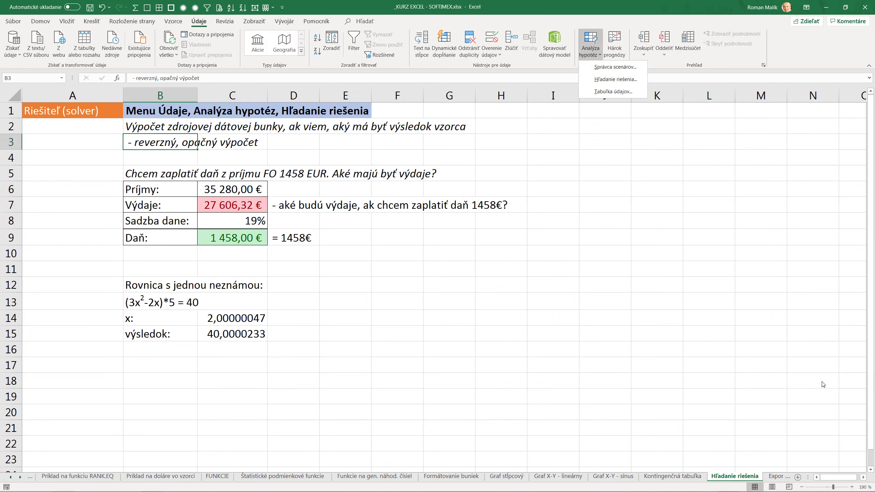